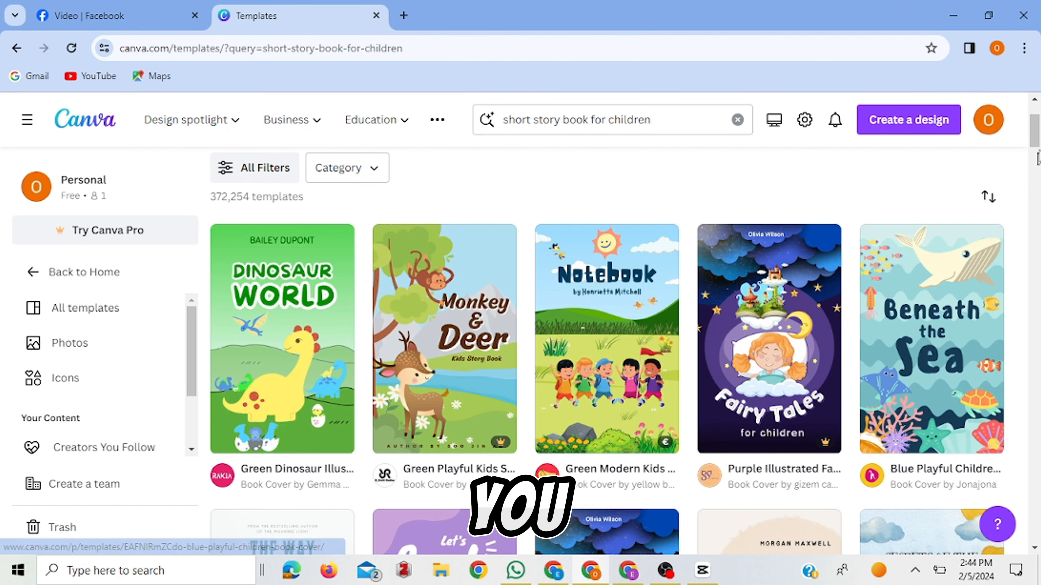
# Browse the short story book for children templates and open the Blue Playful Children Book Cover template for customization.
pyautogui.moveTo(1039, 138); pyautogui.dragTo(1039, 170)
pyautogui.moveTo(650, 398)
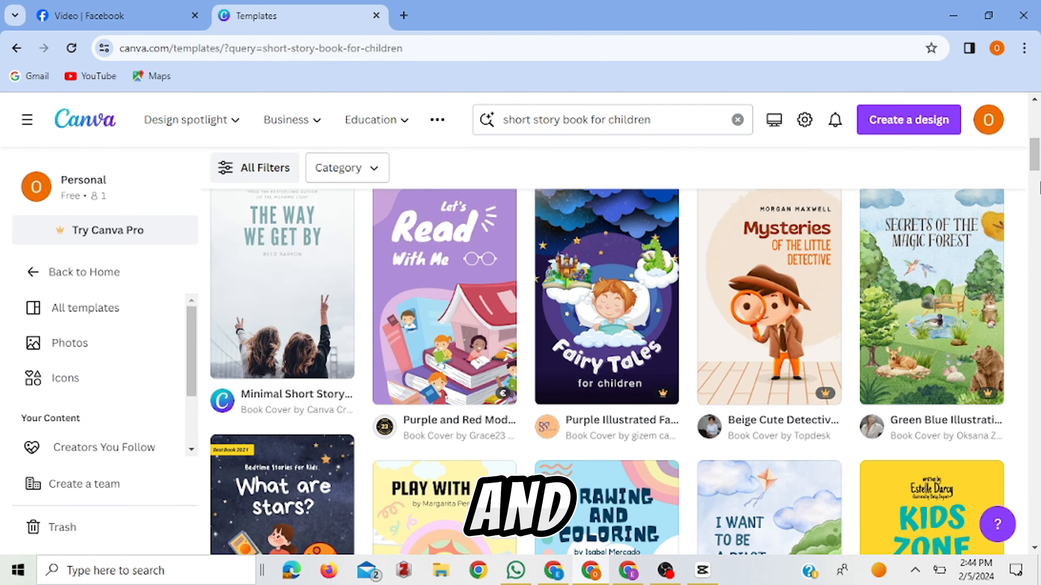
pyautogui.moveTo(1036, 174); pyautogui.dragTo(1036, 158)
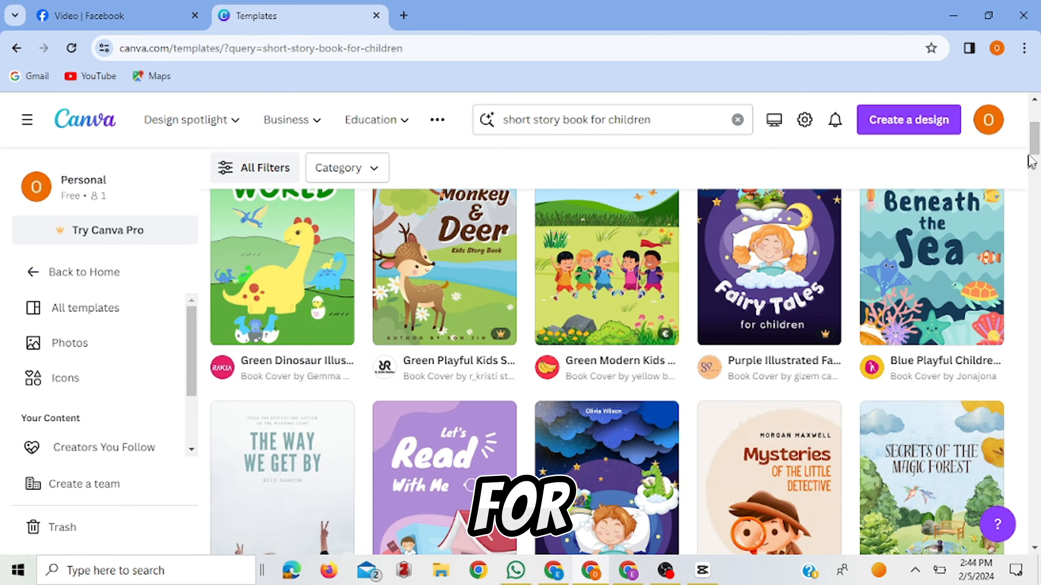
pyautogui.moveTo(1031, 158); pyautogui.dragTo(1031, 151)
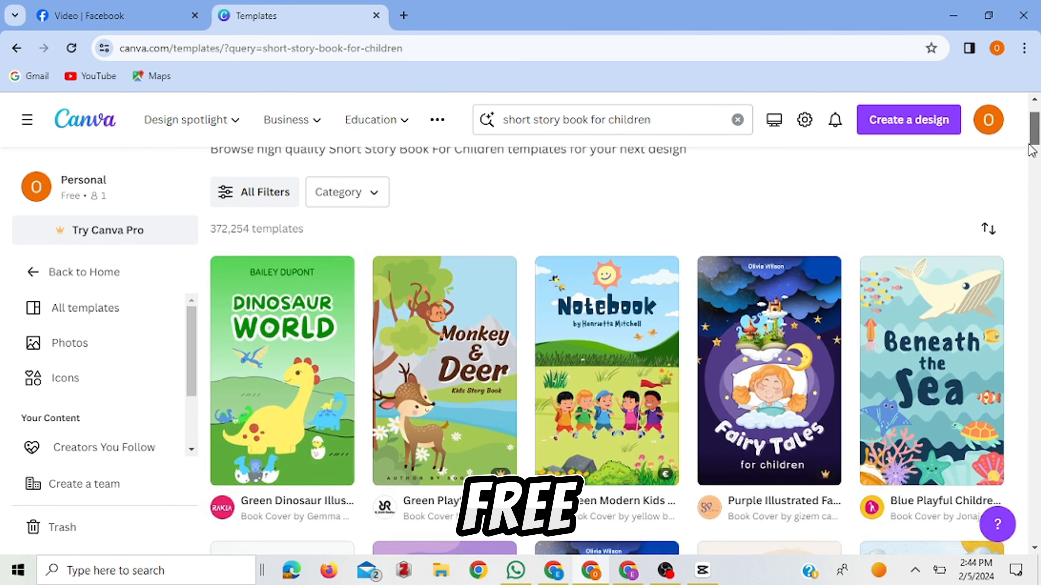
pyautogui.click(938, 415)
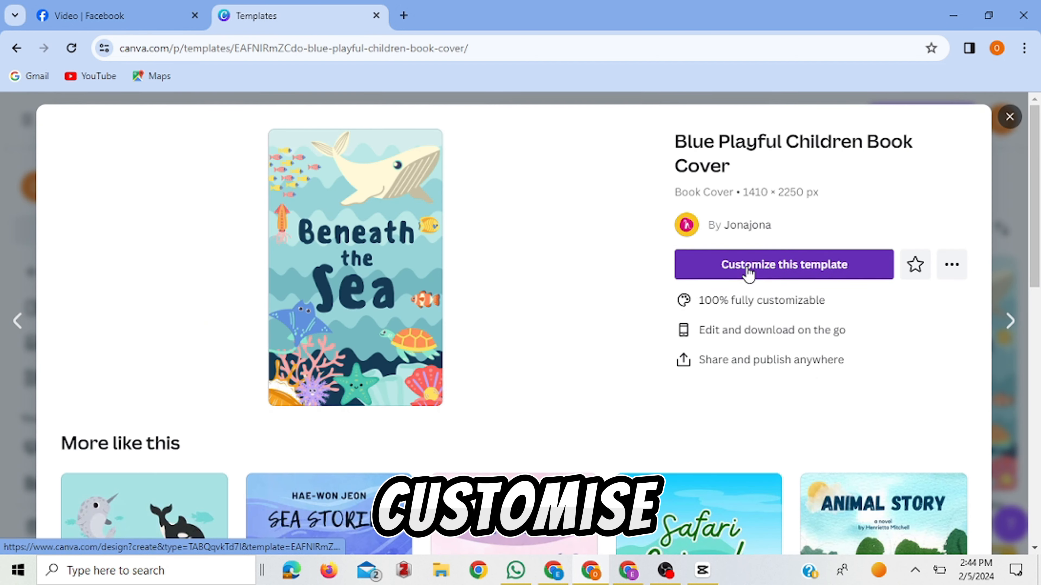
pyautogui.click(746, 270)
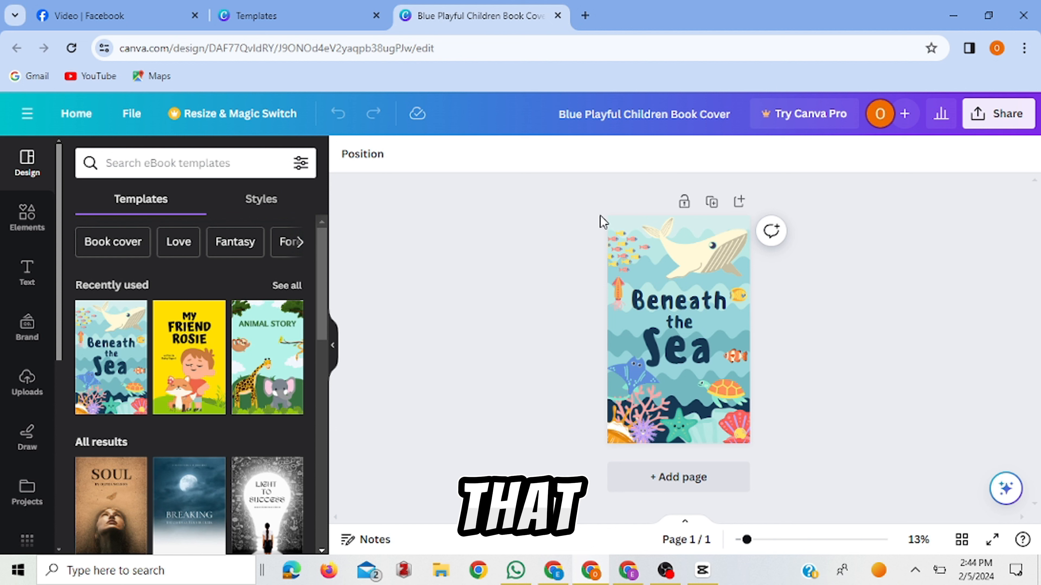
# Delete all artwork and text from the cover page and change its background color to dark blue.
pyautogui.moveTo(599, 216); pyautogui.dragTo(782, 437)
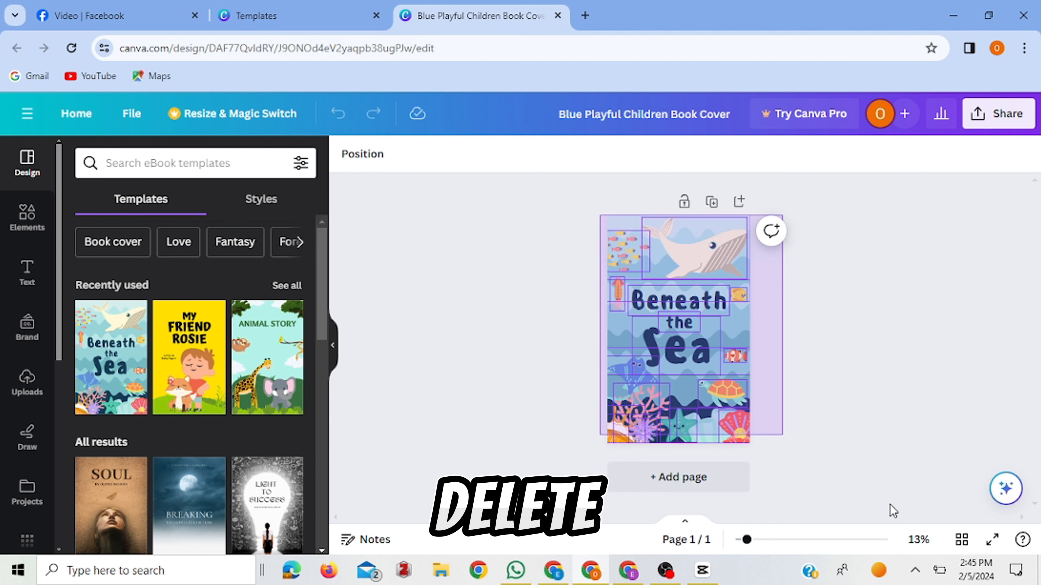
pyautogui.press('Delete')
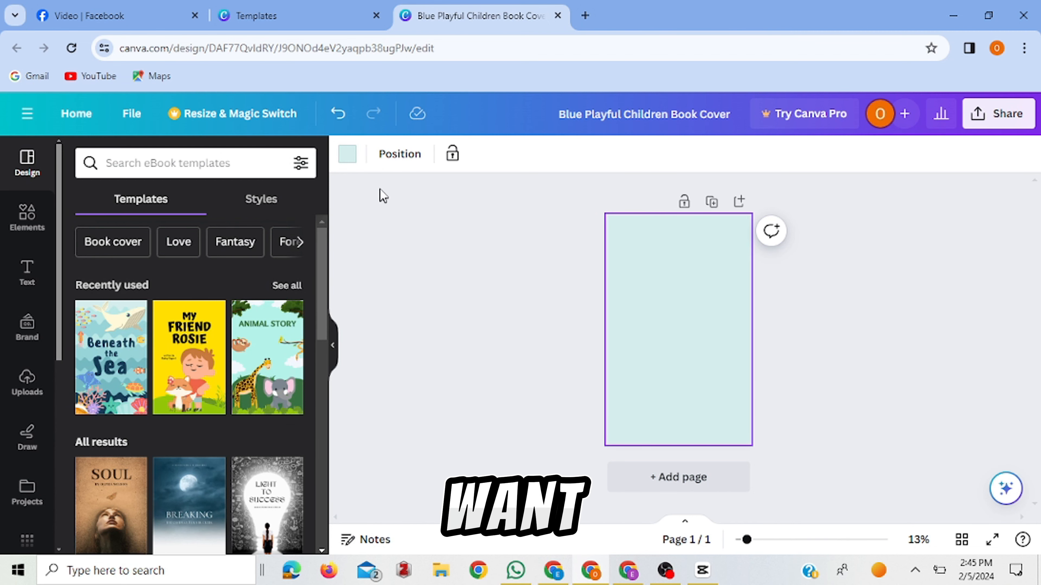
pyautogui.click(348, 154)
pyautogui.moveTo(328, 337); pyautogui.dragTo(335, 472)
pyautogui.click(250, 305)
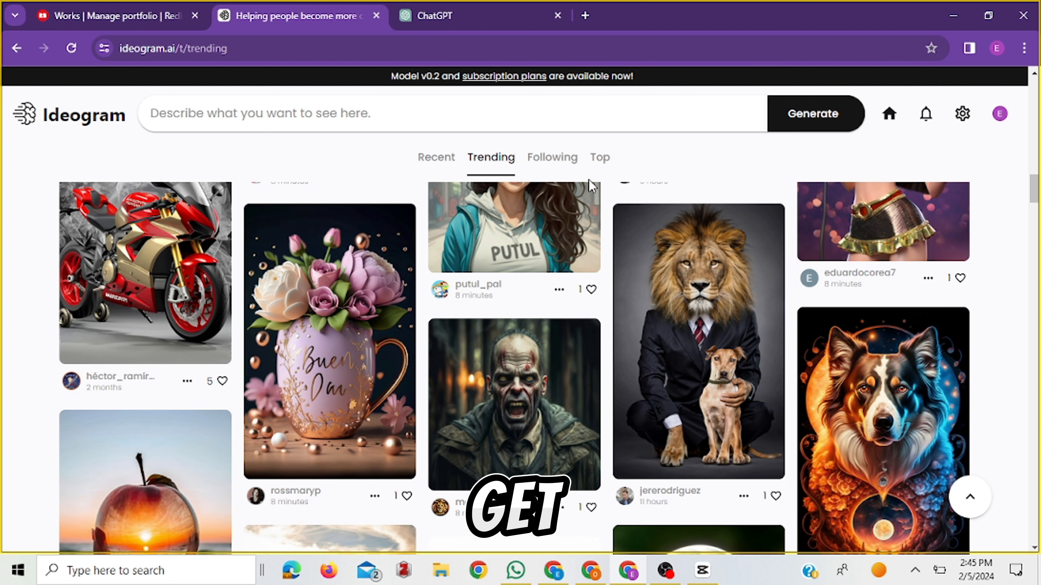
# In Ideogram, browse the trending images and copy the prompt of the Disney poster with airplanes flying towards tall buildings.
pyautogui.moveTo(1037, 188)
pyautogui.mouseDown()
pyautogui.moveTo(1039, 101)
pyautogui.moveTo(1039, 186)
pyautogui.mouseUp()
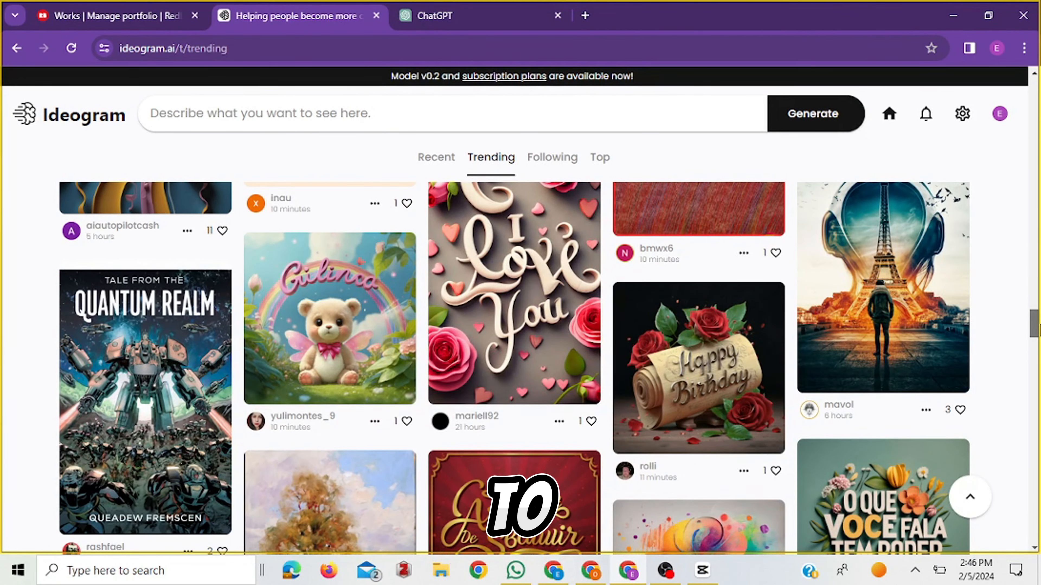
pyautogui.scroll(-6, 520, 368)
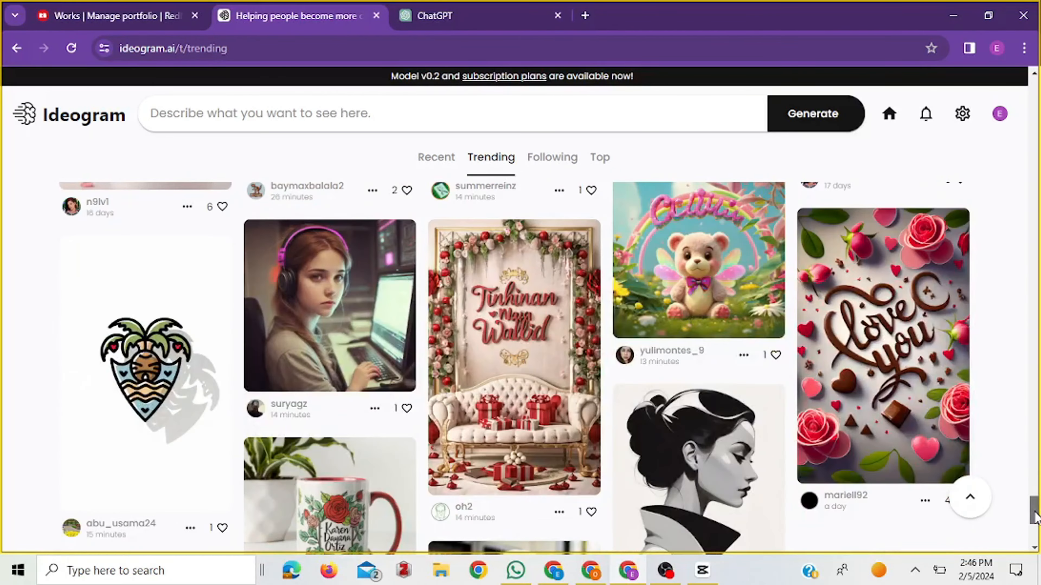
pyautogui.moveTo(1035, 512); pyautogui.dragTo(1030, 521)
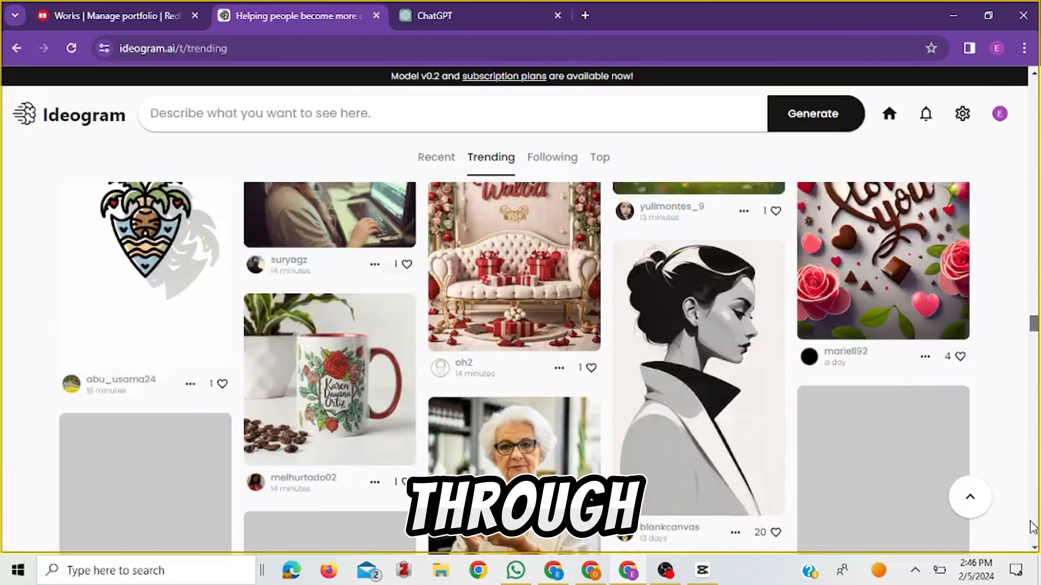
pyautogui.scroll(-20, 1035, 539)
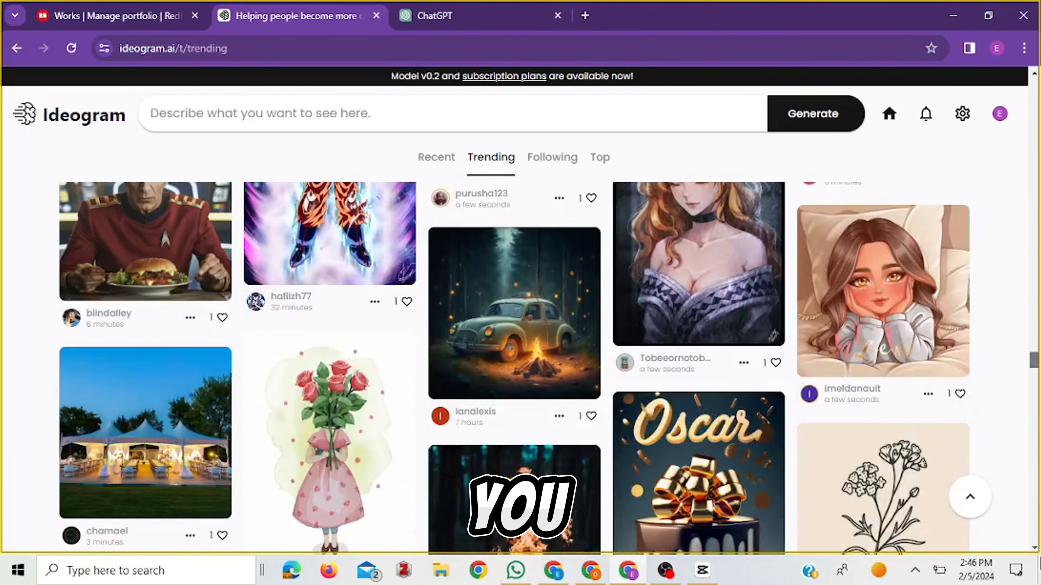
pyautogui.moveTo(1039, 559); pyautogui.dragTo(1039, 573)
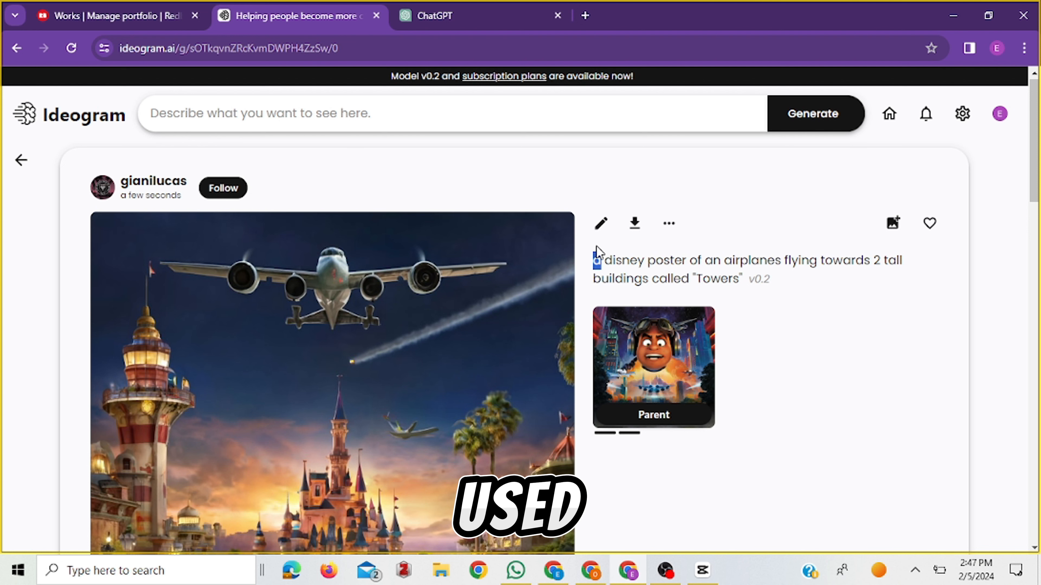
pyautogui.scroll(-2, 631, 213)
pyautogui.click(670, 160)
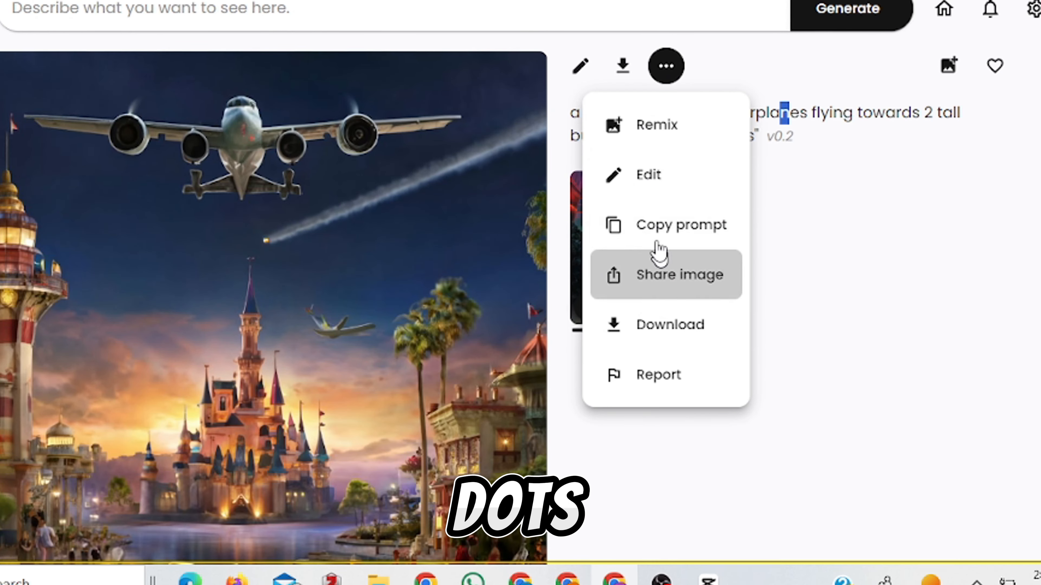
pyautogui.click(657, 232)
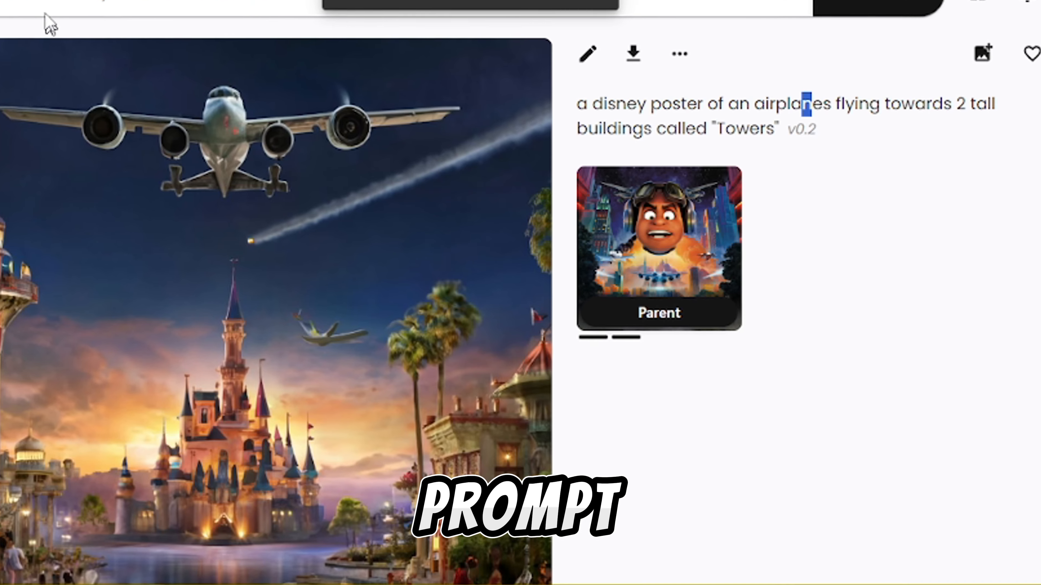
# Generate images from the prompt "a disney poster of soft, fluffy fur and a bushy tail squirrel in a cozy forest nestled between tall trees,".
pyautogui.click(40, 4)
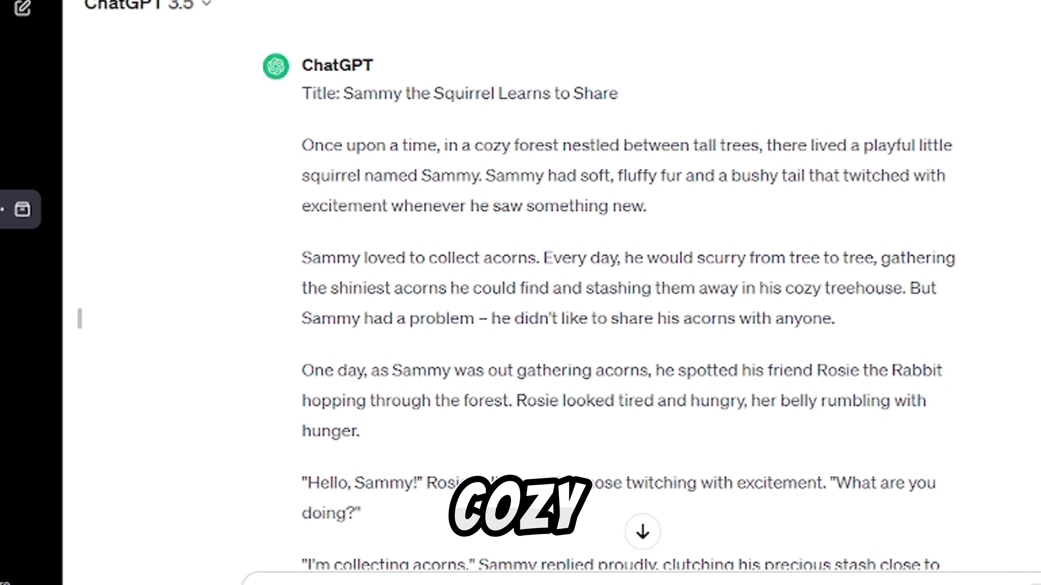
pyautogui.moveTo(444, 146); pyautogui.dragTo(764, 147)
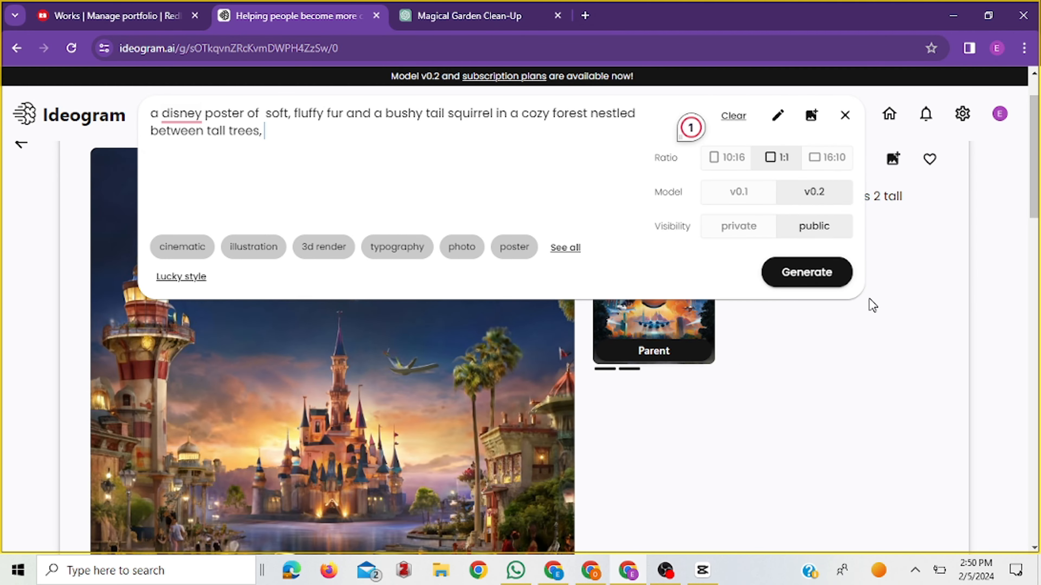
pyautogui.click(830, 280)
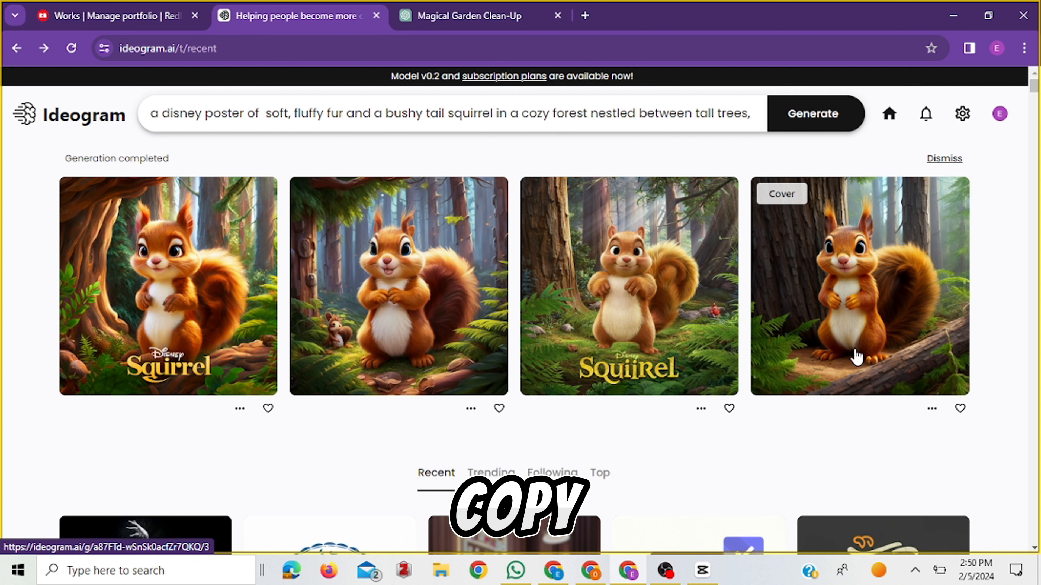
# Download the fourth generated squirrel image, switch to Canva and upload it to the book cover design.
pyautogui.click(855, 324)
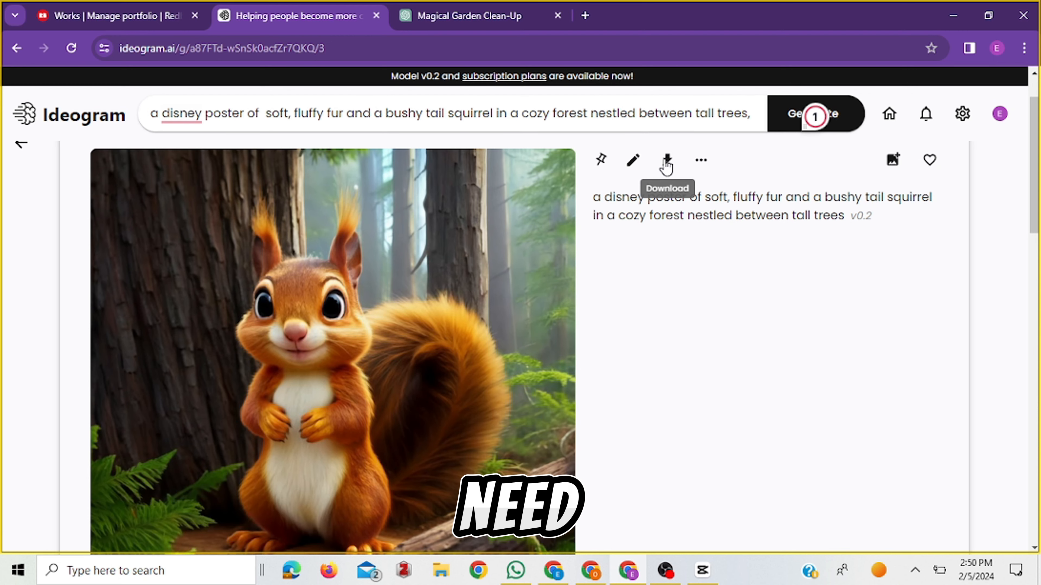
pyautogui.click(667, 163)
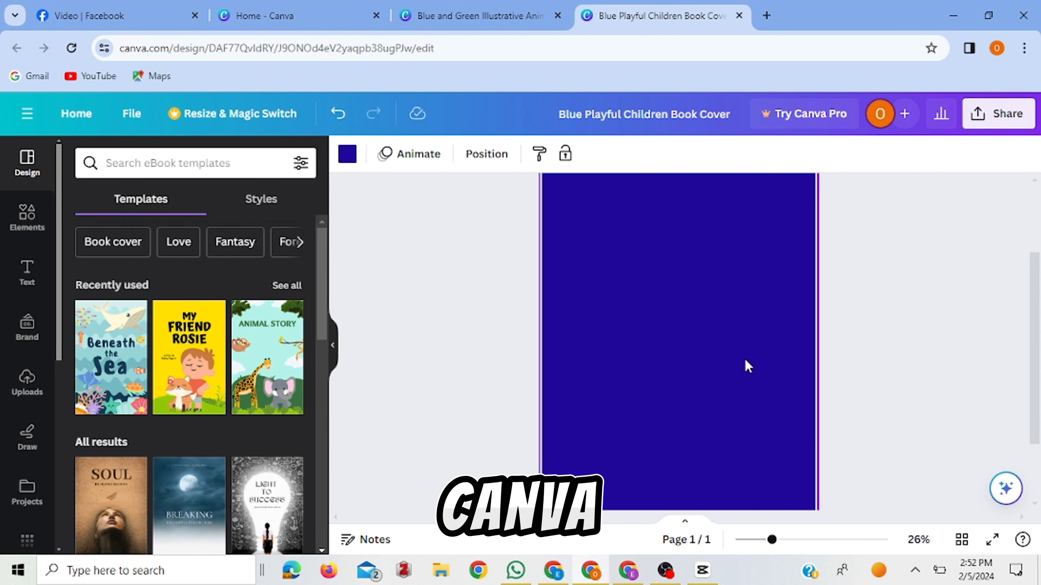
pyautogui.click(28, 394)
pyautogui.click(179, 201)
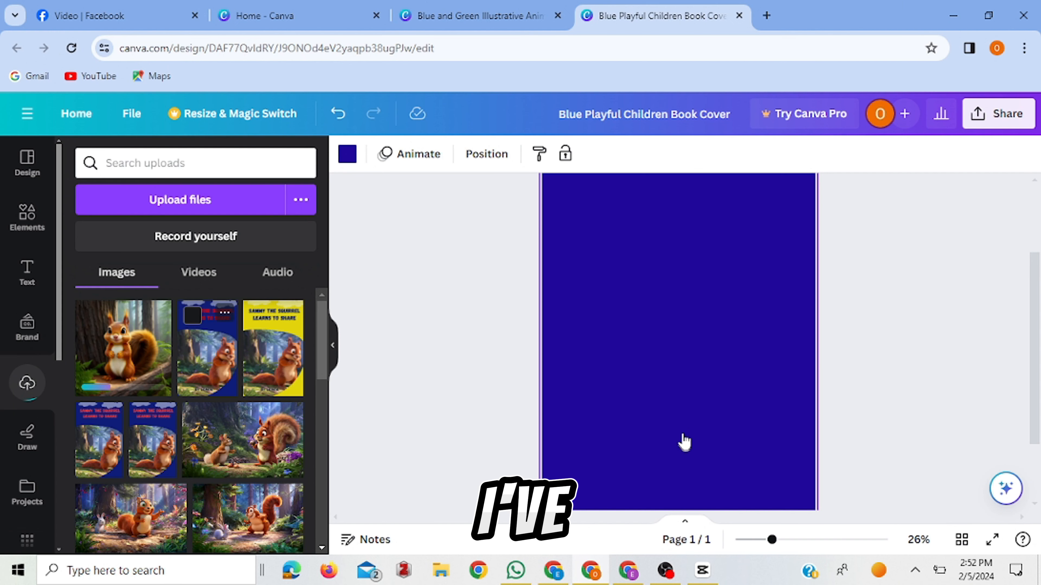
# Add the recently used blob-shaped frame and enlarge it to span the page width over the lower part of the cover.
pyautogui.click(42, 231)
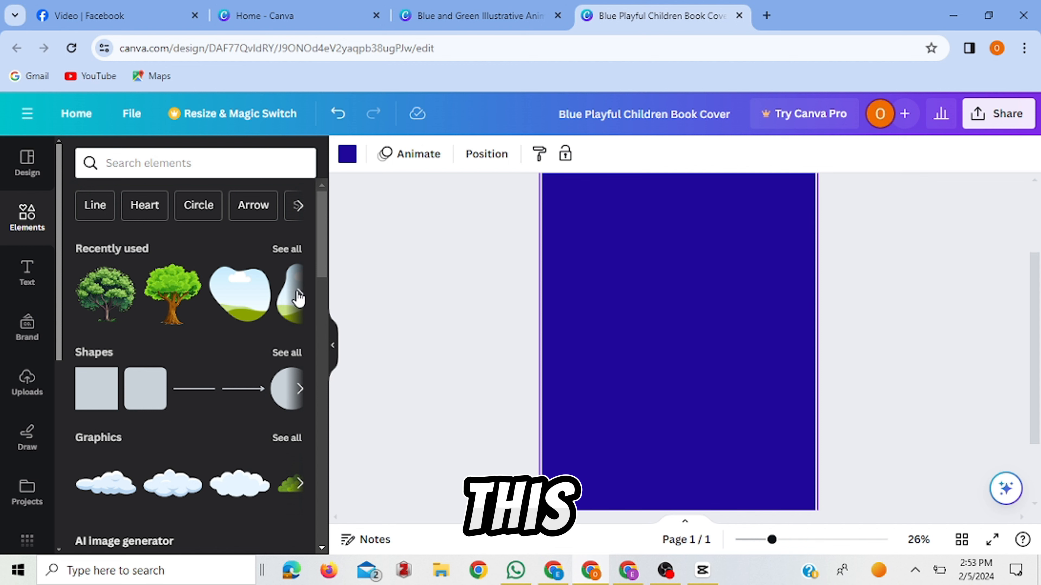
pyautogui.click(300, 294)
pyautogui.click(244, 296)
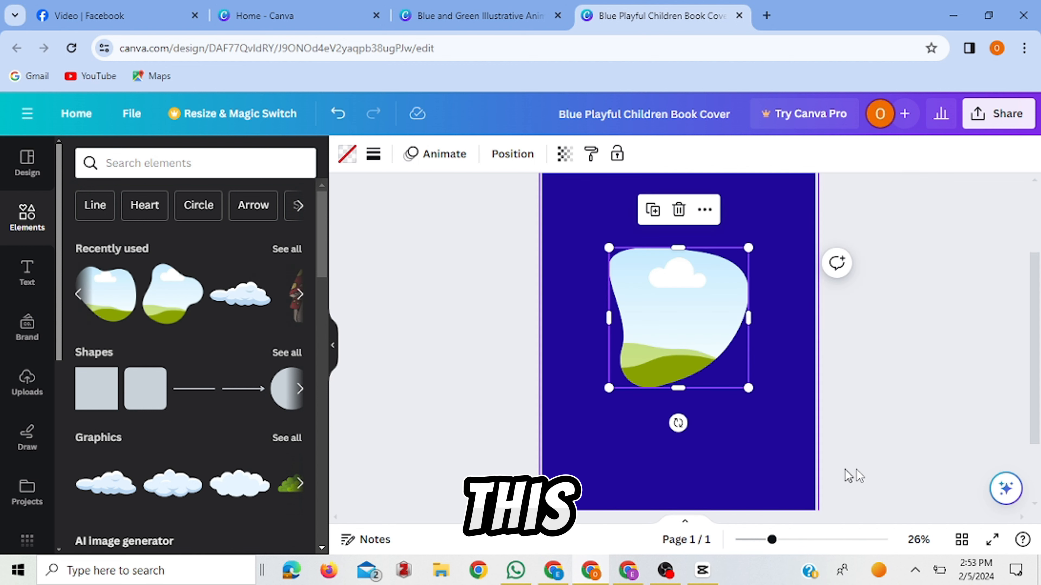
pyautogui.moveTo(692, 344); pyautogui.dragTo(626, 351)
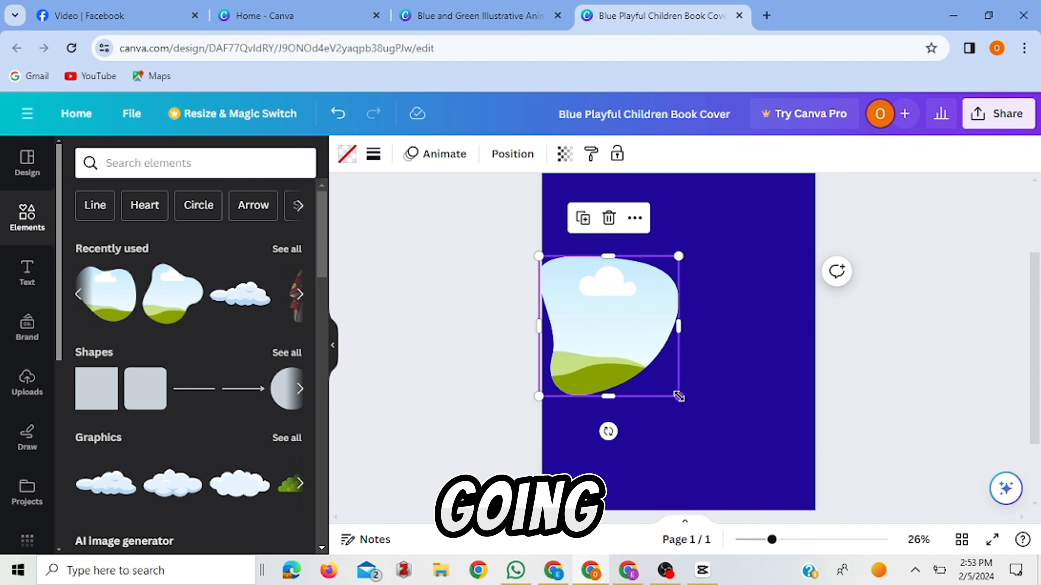
pyautogui.moveTo(678, 395); pyautogui.dragTo(870, 500)
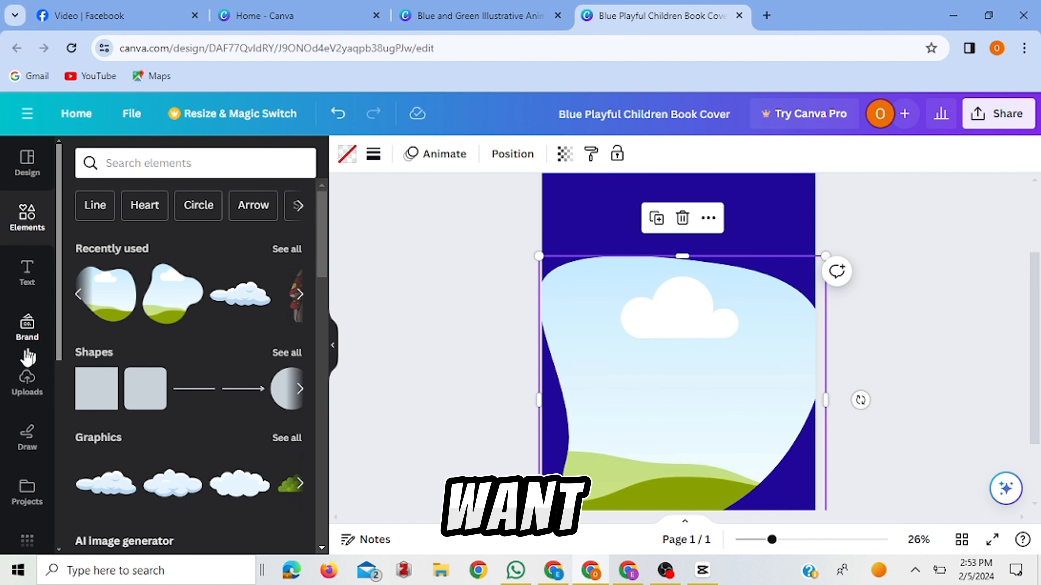
# Place the uploaded squirrel image inside the blob-shaped frame.
pyautogui.click(25, 382)
pyautogui.click(102, 328)
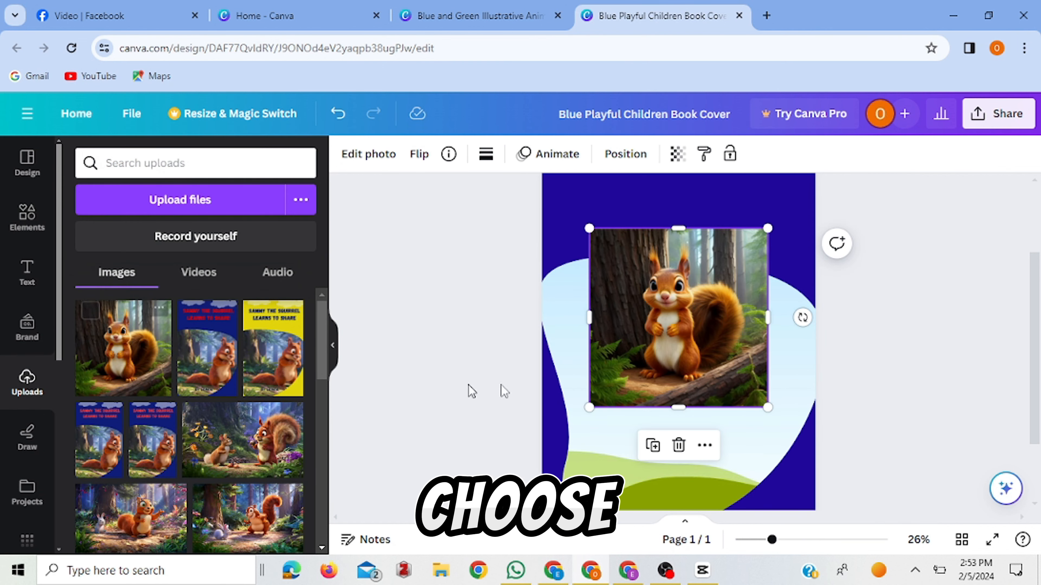
pyautogui.moveTo(722, 344); pyautogui.dragTo(779, 382)
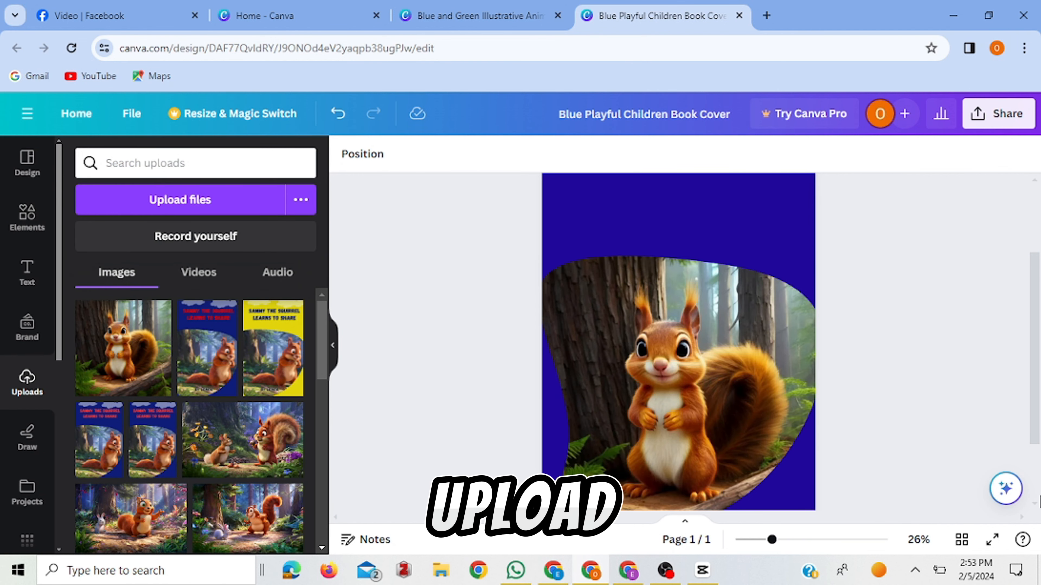
# Copy the story title from ChatGPT into a Canva text box below the clouds, reading "Sammy the Squirrel Learns to Share", enlarged to size 84.9.
pyautogui.scroll(3, 1033, 430)
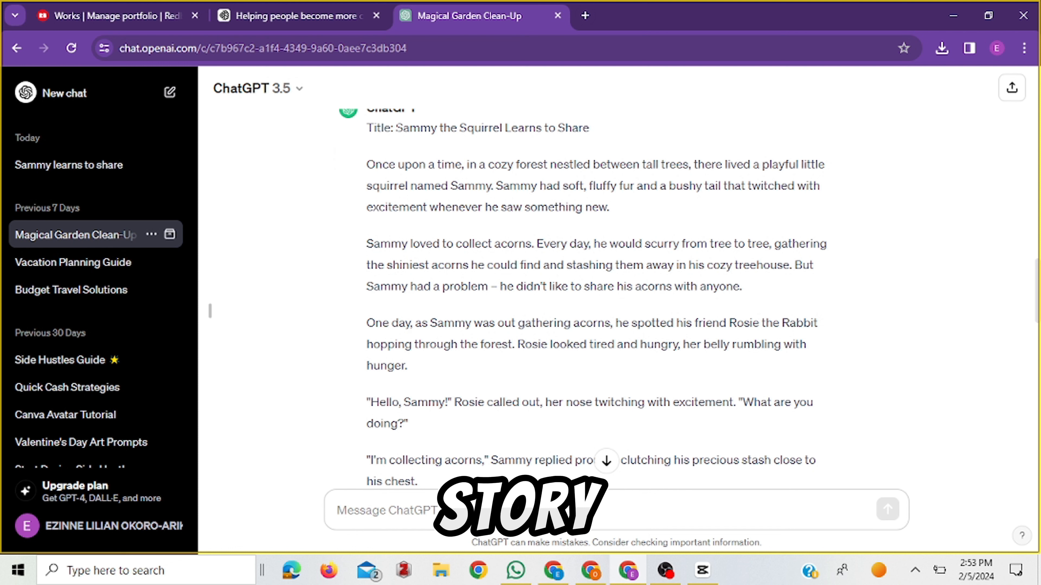
pyautogui.moveTo(396, 128); pyautogui.dragTo(589, 130)
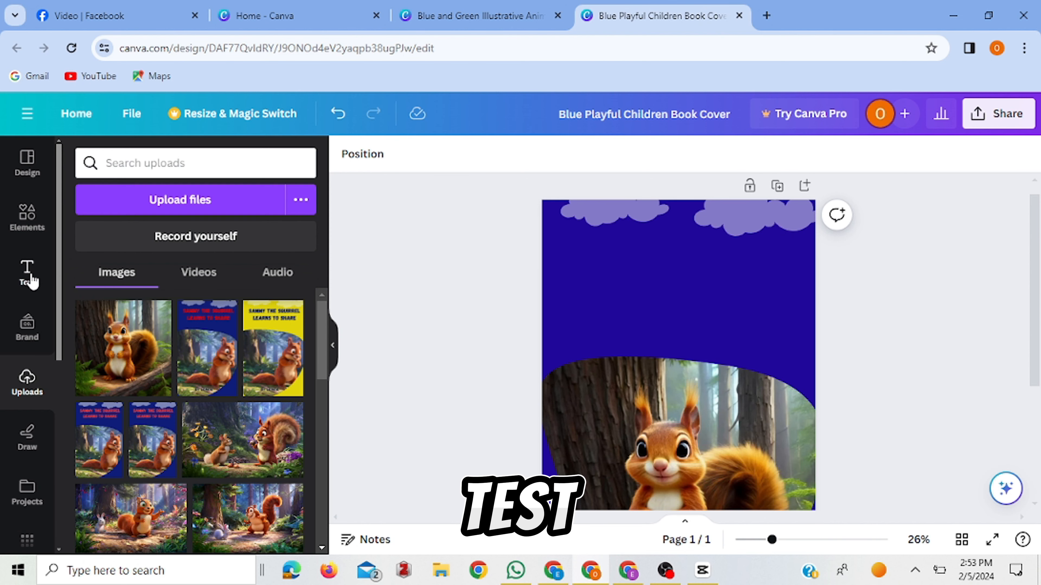
pyautogui.click(27, 274)
pyautogui.click(198, 221)
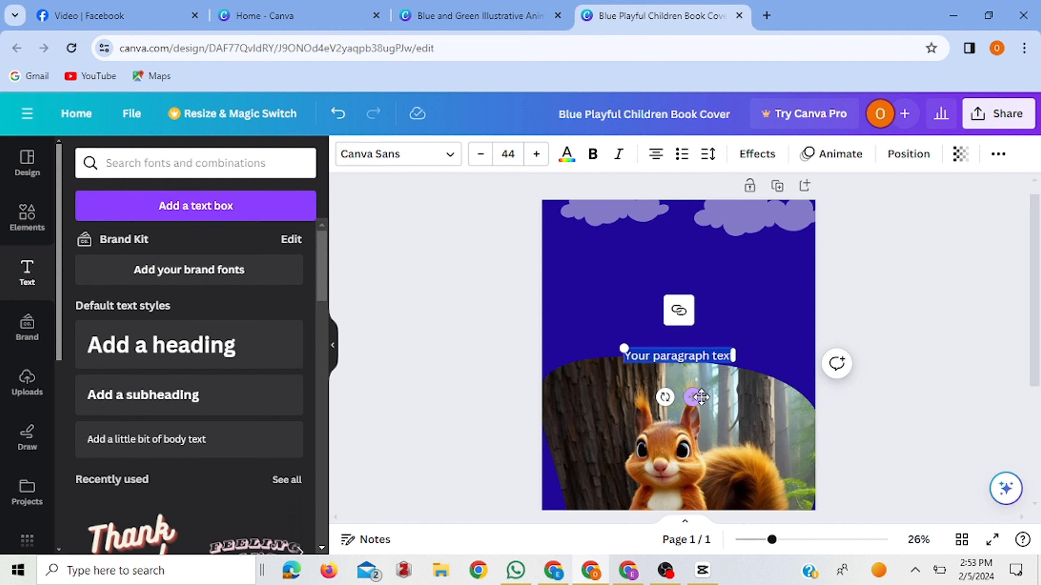
pyautogui.moveTo(697, 395); pyautogui.dragTo(683, 304)
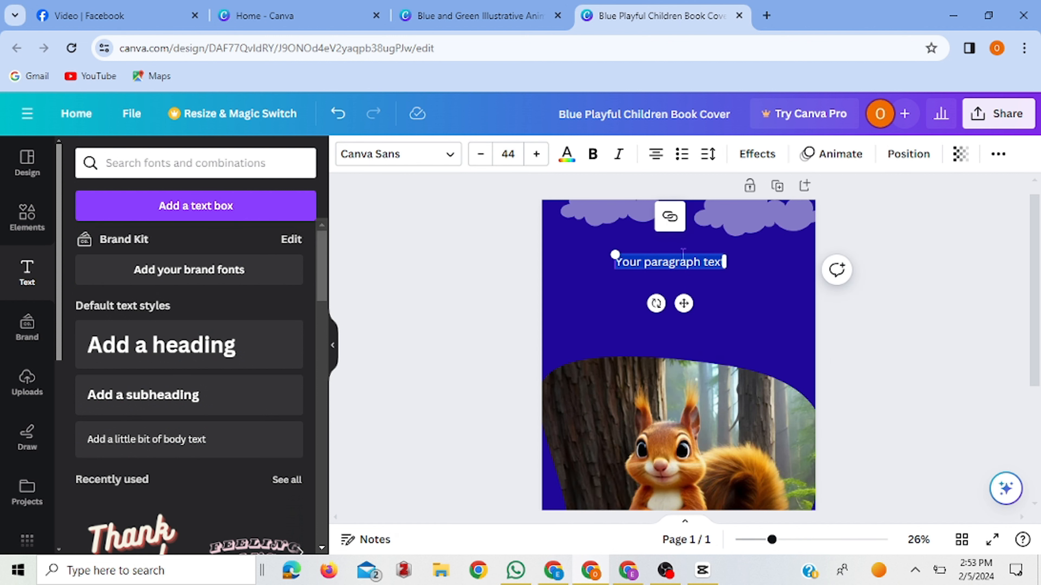
pyautogui.hotkey('ctrl', 'v')
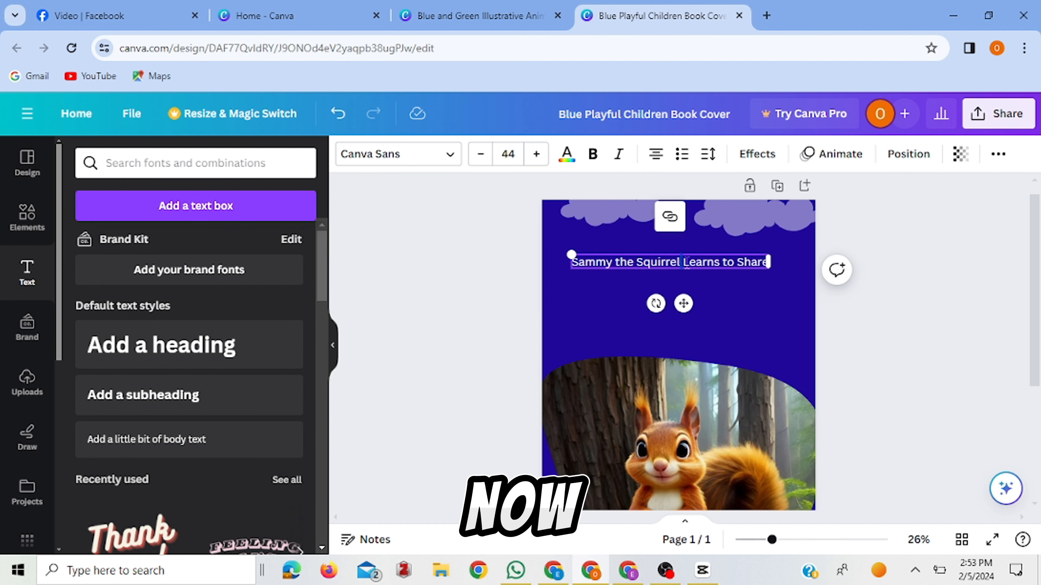
pyautogui.moveTo(724, 254); pyautogui.dragTo(825, 226)
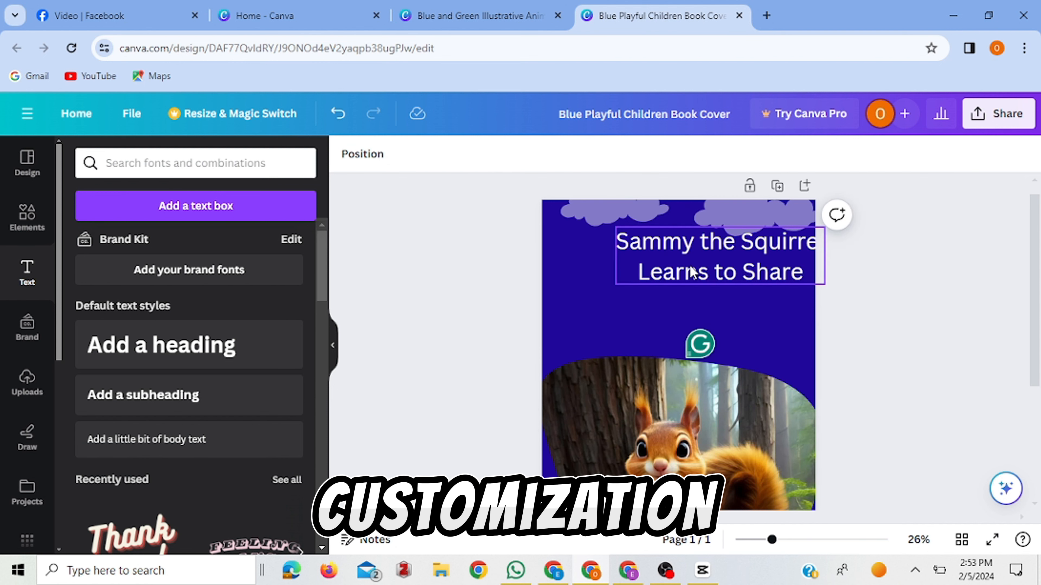
pyautogui.moveTo(690, 272); pyautogui.dragTo(634, 272)
# Change the cover title's font to Gagalin and enlarge it to size 106 across the page.
pyautogui.click(650, 256)
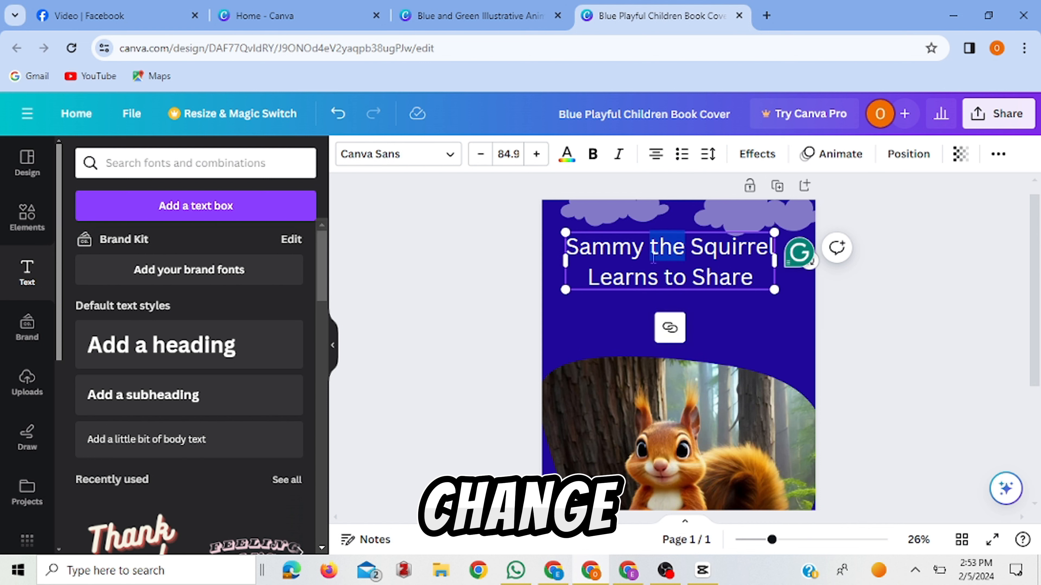
pyautogui.moveTo(573, 246); pyautogui.dragTo(739, 295)
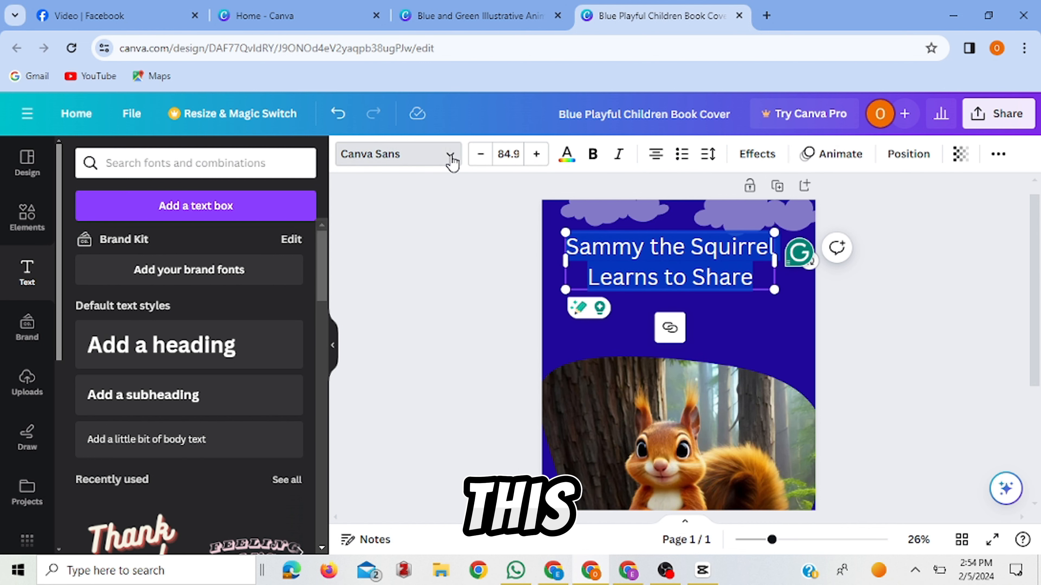
pyautogui.click(440, 157)
pyautogui.scroll(-1, 320, 344)
pyautogui.click(154, 299)
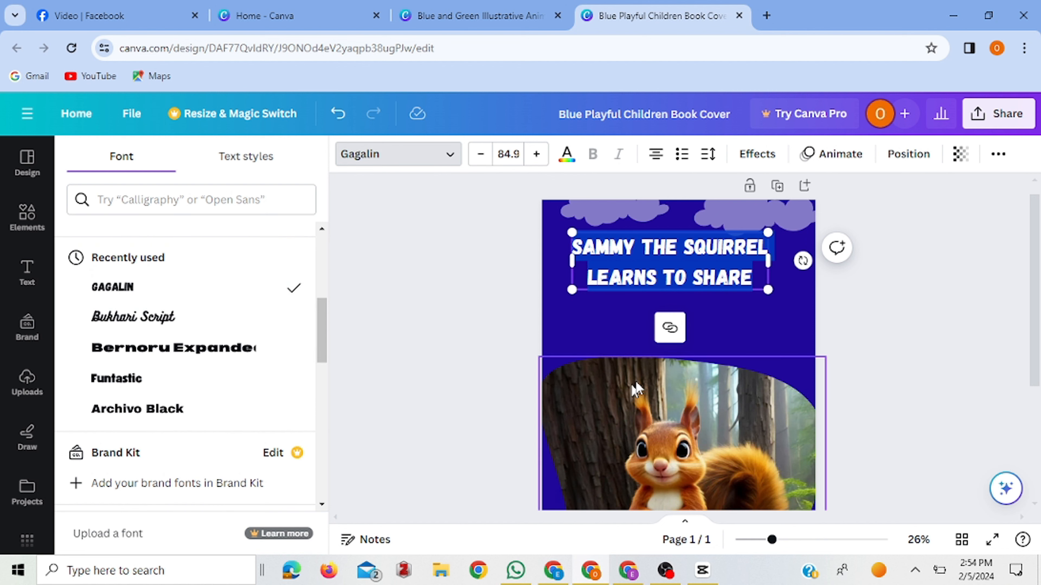
pyautogui.moveTo(801, 311); pyautogui.dragTo(803, 313)
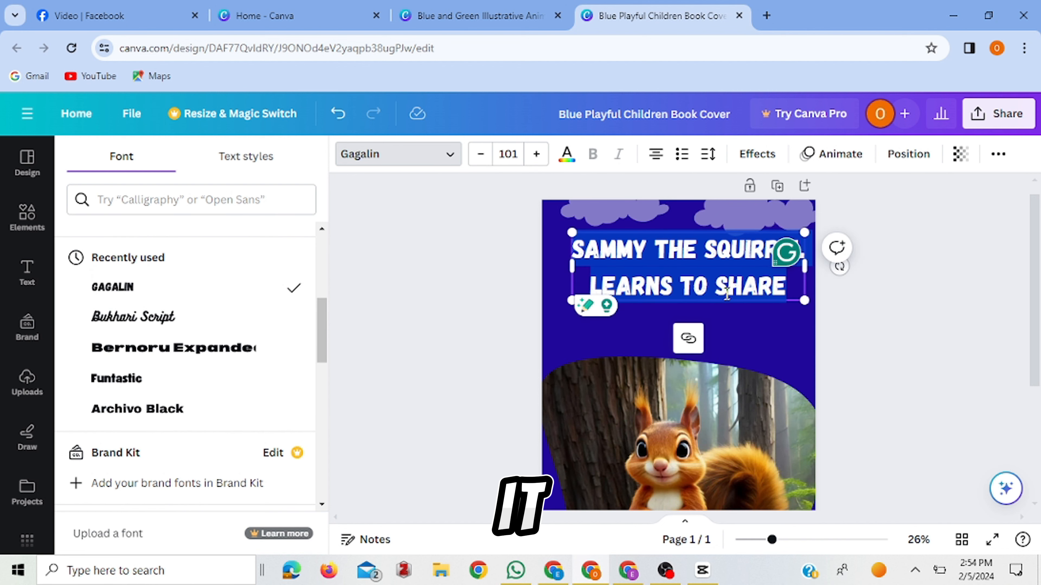
pyautogui.moveTo(571, 294); pyautogui.dragTo(559, 299)
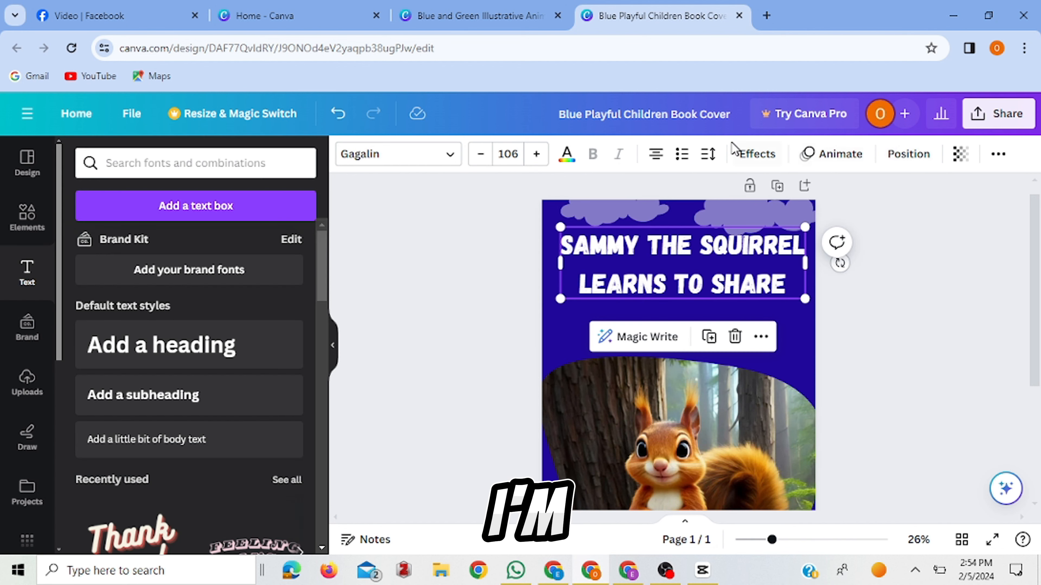
# Recolor the cover title red and adjust it to size 98.8, slightly lower beneath the clouds.
pyautogui.click(569, 161)
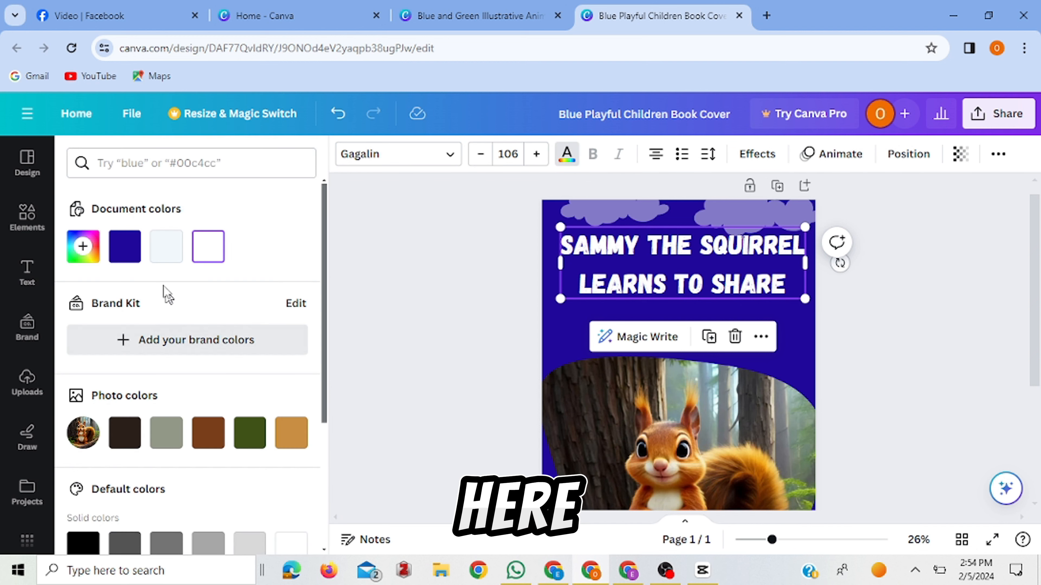
pyautogui.click(83, 247)
pyautogui.click(285, 287)
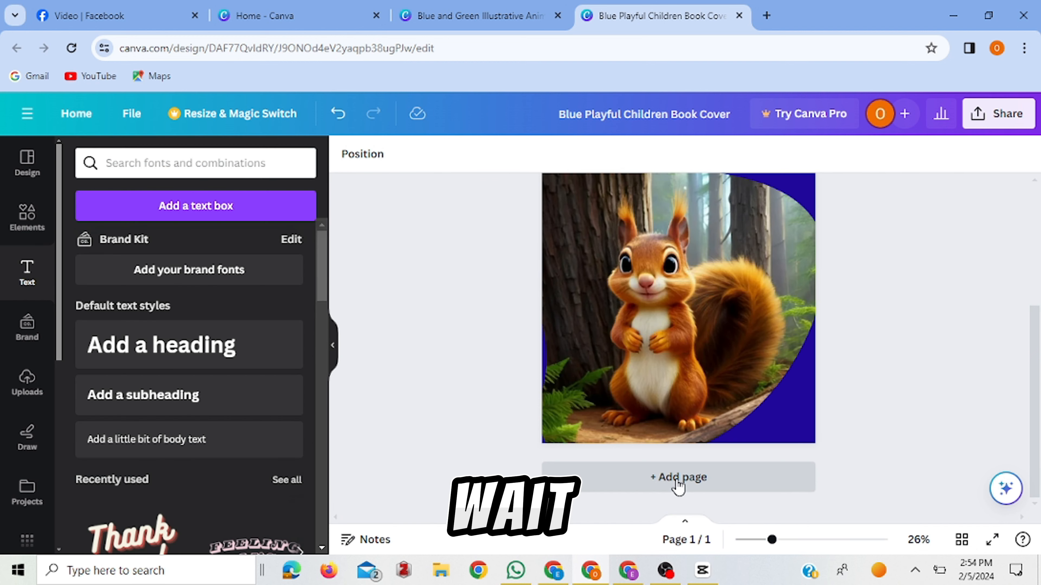
# Add the two recently used trees to the blue second page, enlarging the bright green one at its left edge and the darker one at its right.
pyautogui.click(677, 480)
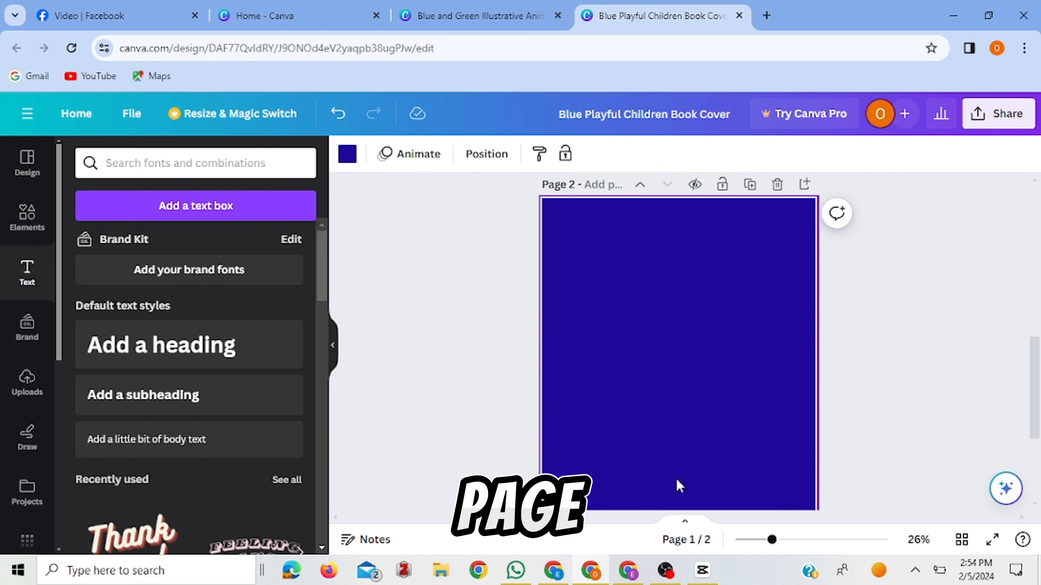
pyautogui.click(32, 225)
pyautogui.click(289, 249)
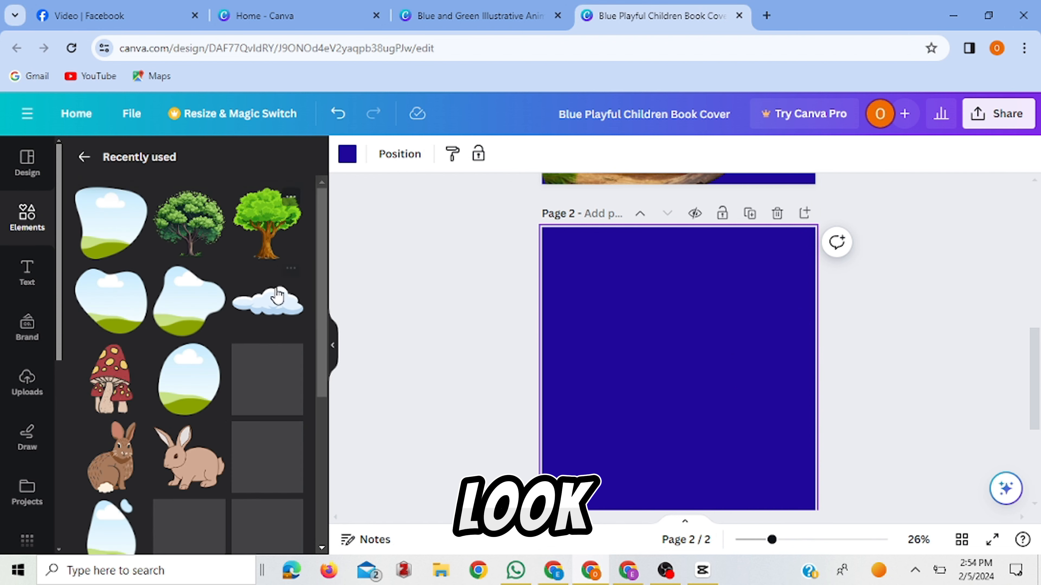
pyautogui.click(276, 237)
pyautogui.click(190, 233)
pyautogui.moveTo(702, 422); pyautogui.dragTo(601, 299)
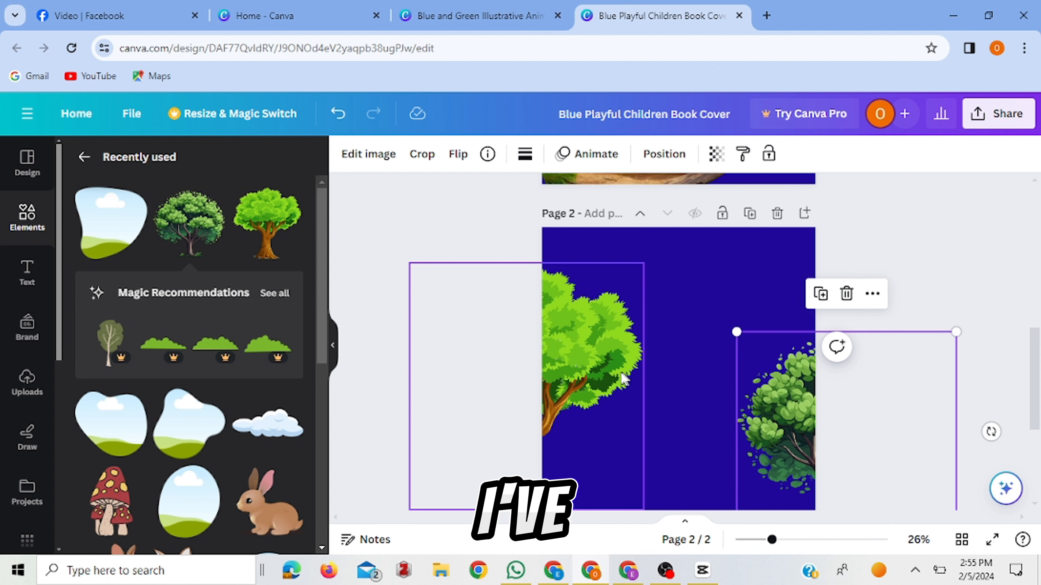
pyautogui.click(620, 379)
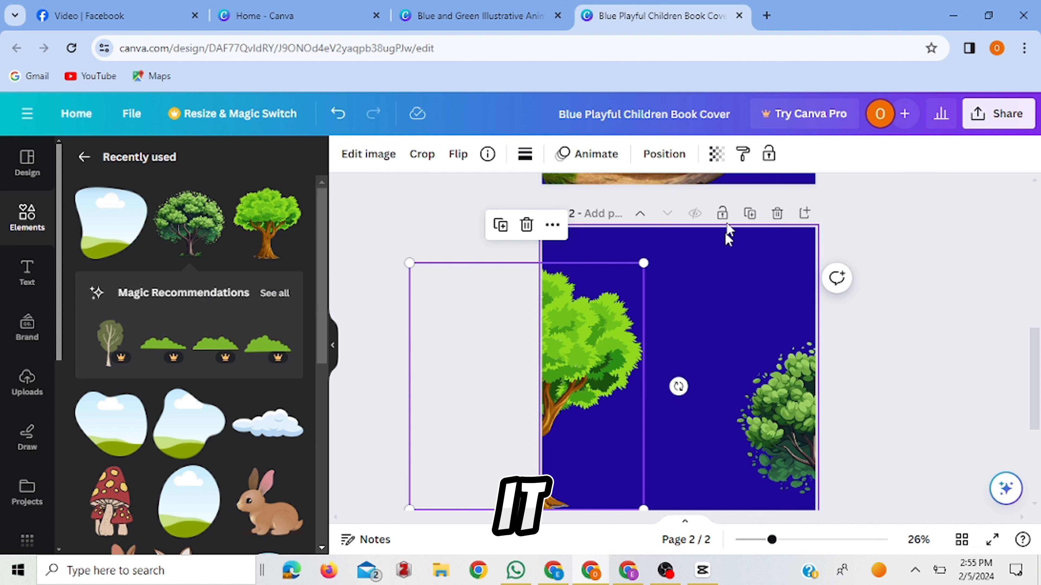
# Fade both trees on page 2 into the background, setting the right tree's transparency to 59.
pyautogui.click(717, 154)
pyautogui.moveTo(718, 221); pyautogui.dragTo(640, 222)
pyautogui.click(739, 386)
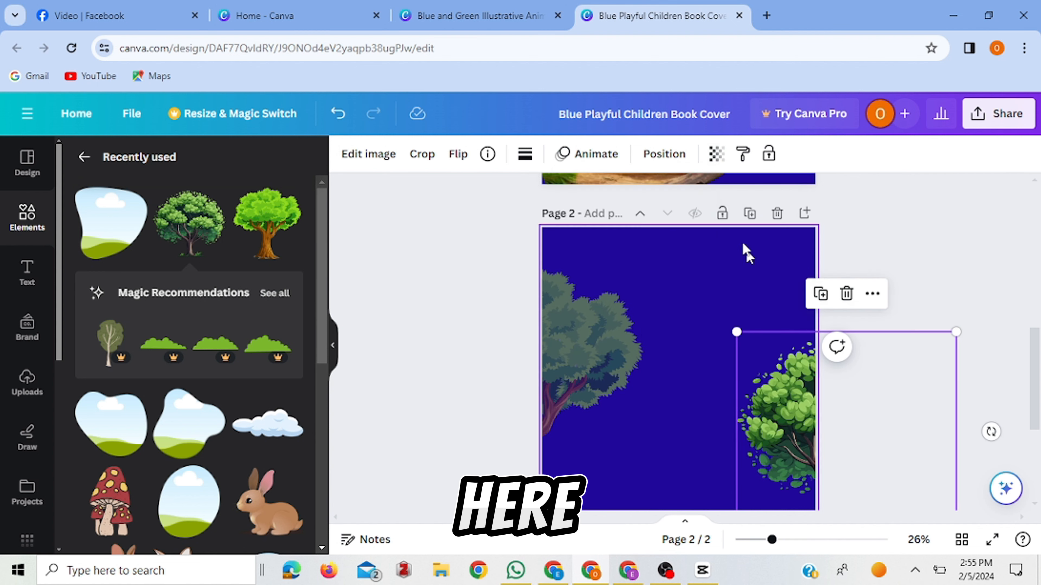
pyautogui.click(716, 155)
pyautogui.moveTo(714, 221); pyautogui.dragTo(667, 223)
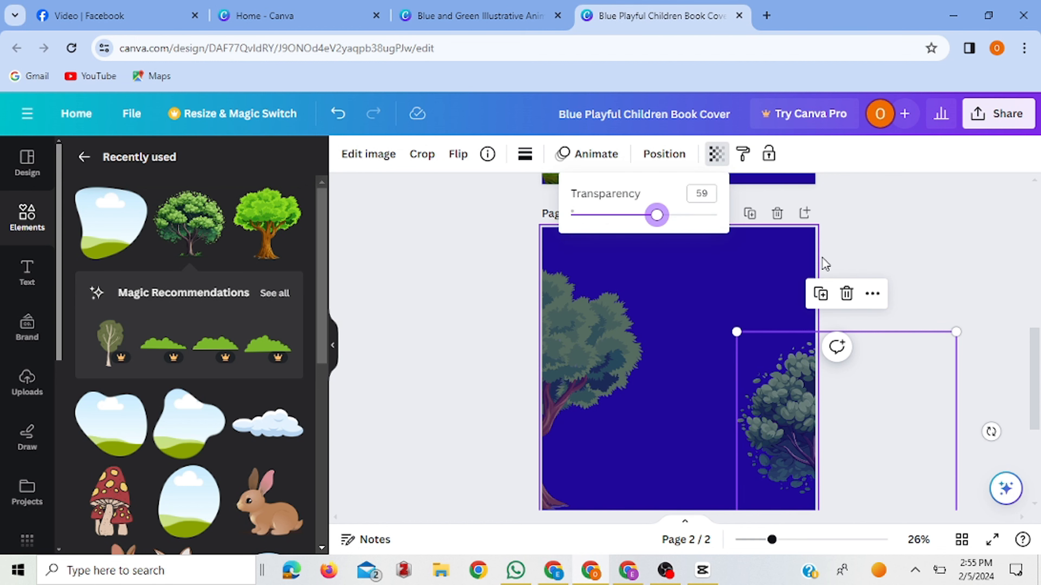
# Add the recently used blob-shaped frame to page 2 and enlarge it over the lower part of the page.
pyautogui.scroll(-3, 825, 263)
pyautogui.click(127, 445)
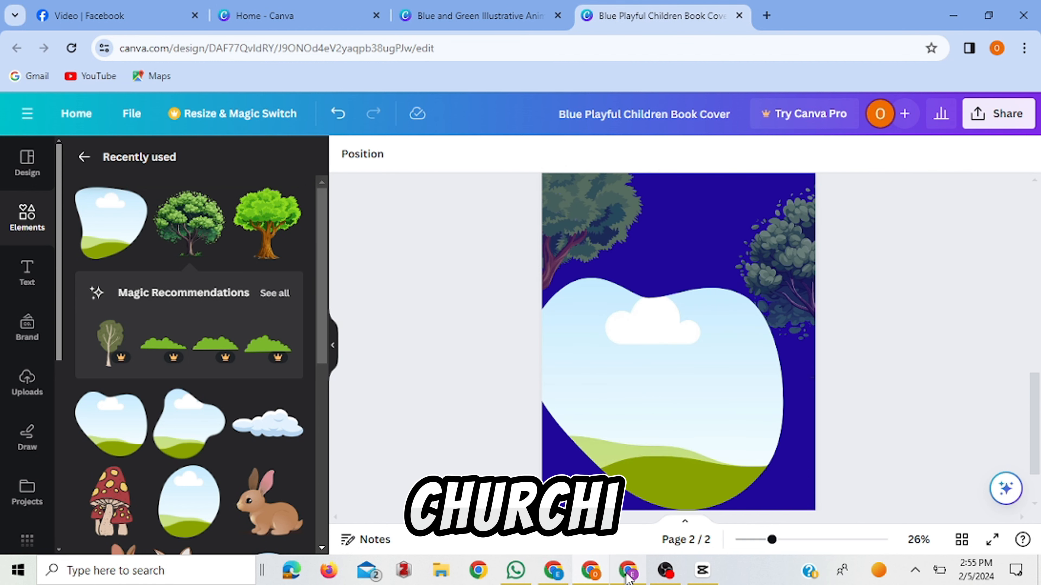
# Copy the story's opening paragraph about Sammy from ChatGPT into a new text box on page 2 in Canva.
pyautogui.click(628, 571)
pyautogui.moveTo(367, 164); pyautogui.dragTo(637, 208)
pyautogui.hotkey('ctrl', 'c')
pyautogui.click(591, 571)
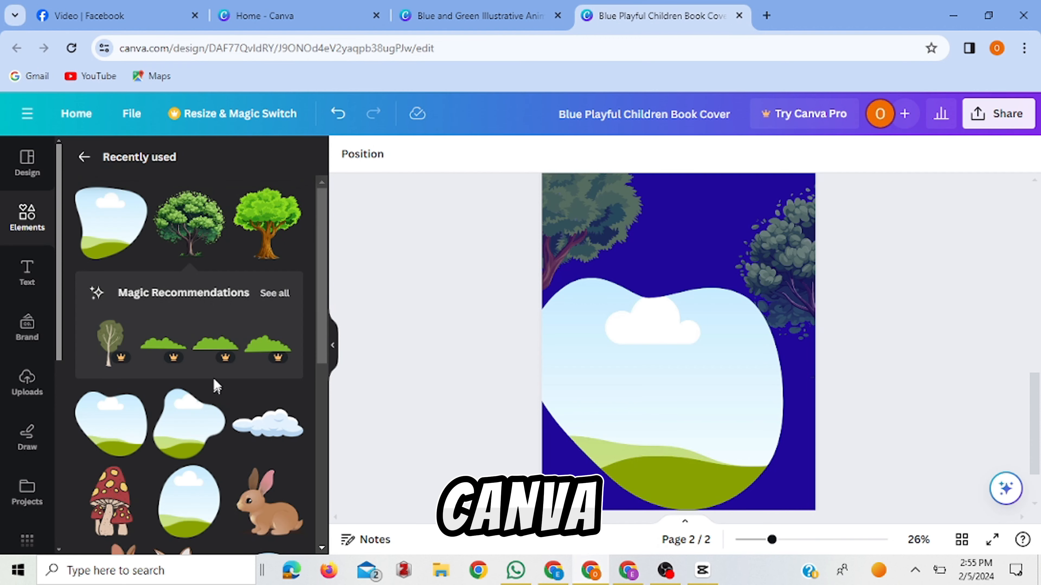
pyautogui.click(27, 274)
pyautogui.click(196, 206)
pyautogui.hotkey('ctrl', 'v')
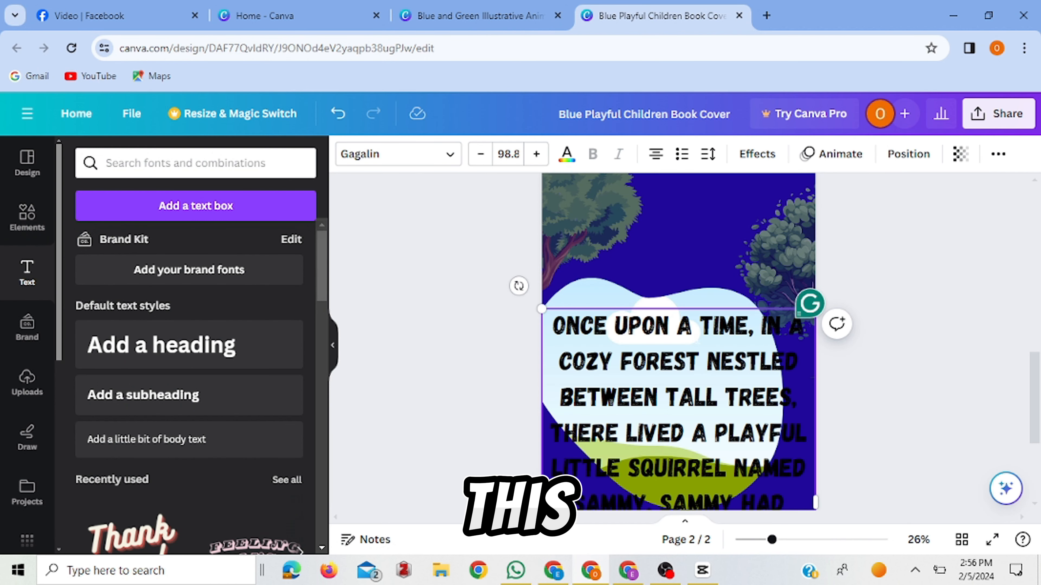
# Widen the story text box, scale its text to size 55.3 and center it over the upper part of page 2.
pyautogui.moveTo(839, 353); pyautogui.dragTo(1026, 348)
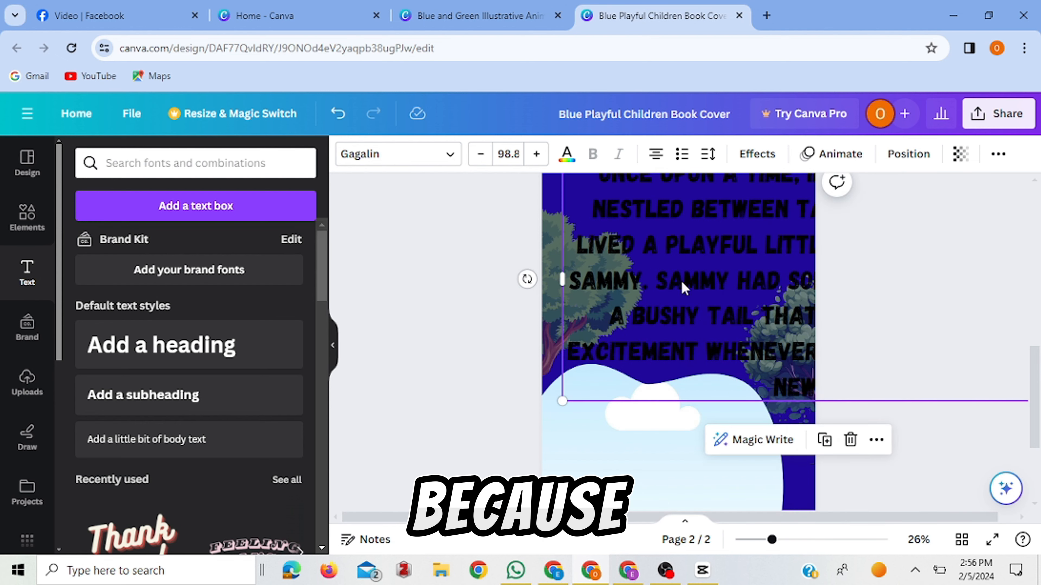
pyautogui.moveTo(888, 356); pyautogui.dragTo(778, 371)
pyautogui.moveTo(925, 416); pyautogui.dragTo(750, 290)
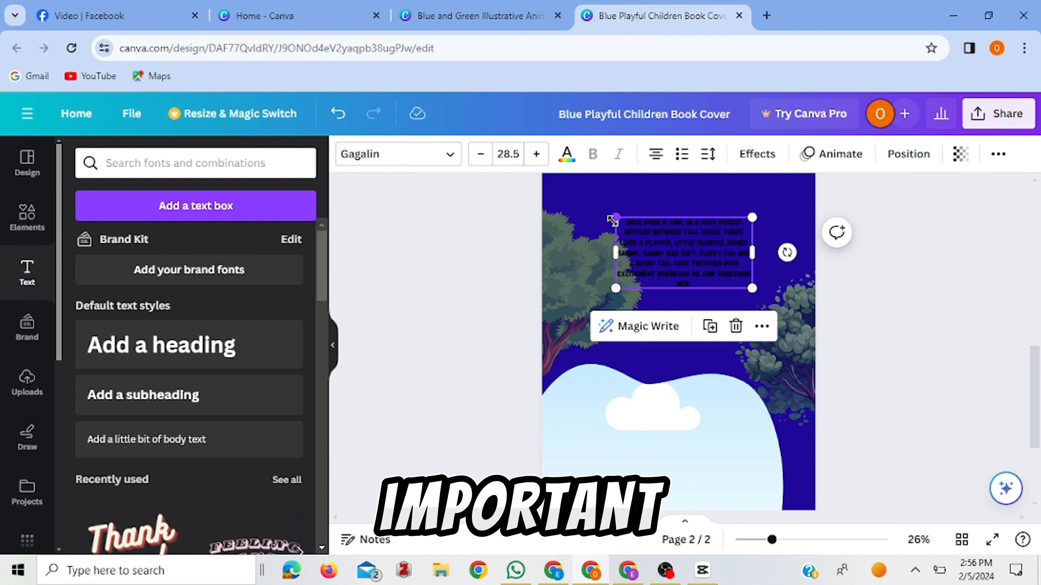
pyautogui.moveTo(614, 215); pyautogui.dragTo(562, 181)
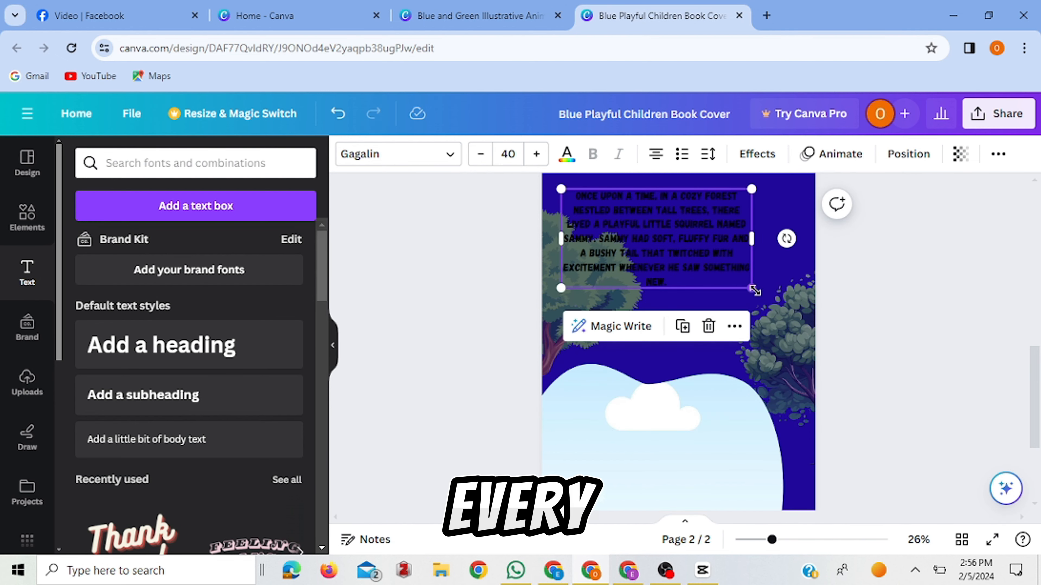
pyautogui.moveTo(755, 290); pyautogui.dragTo(827, 328)
pyautogui.moveTo(721, 304); pyautogui.dragTo(692, 286)
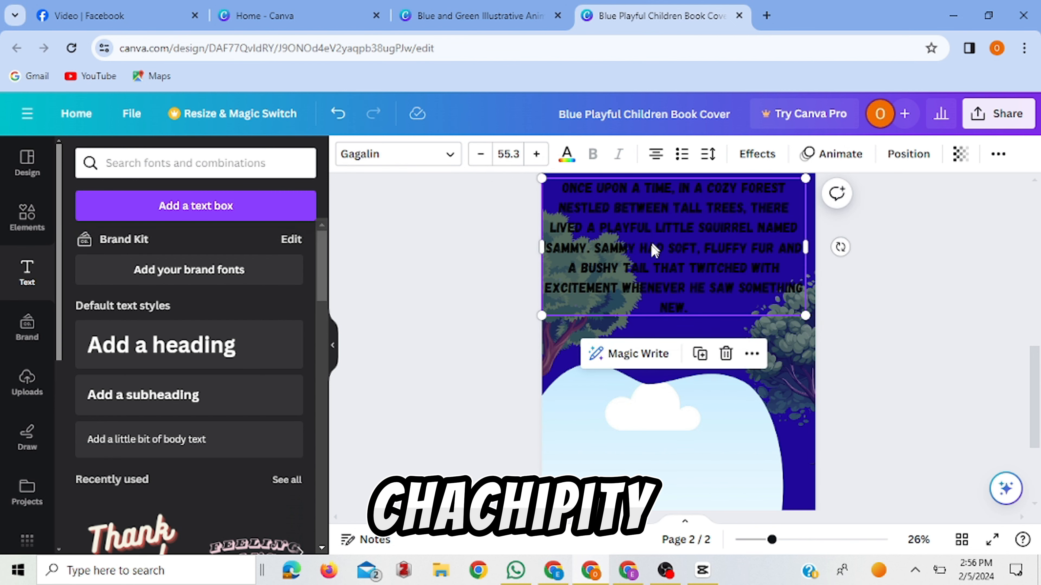
pyautogui.moveTo(654, 250); pyautogui.dragTo(655, 261)
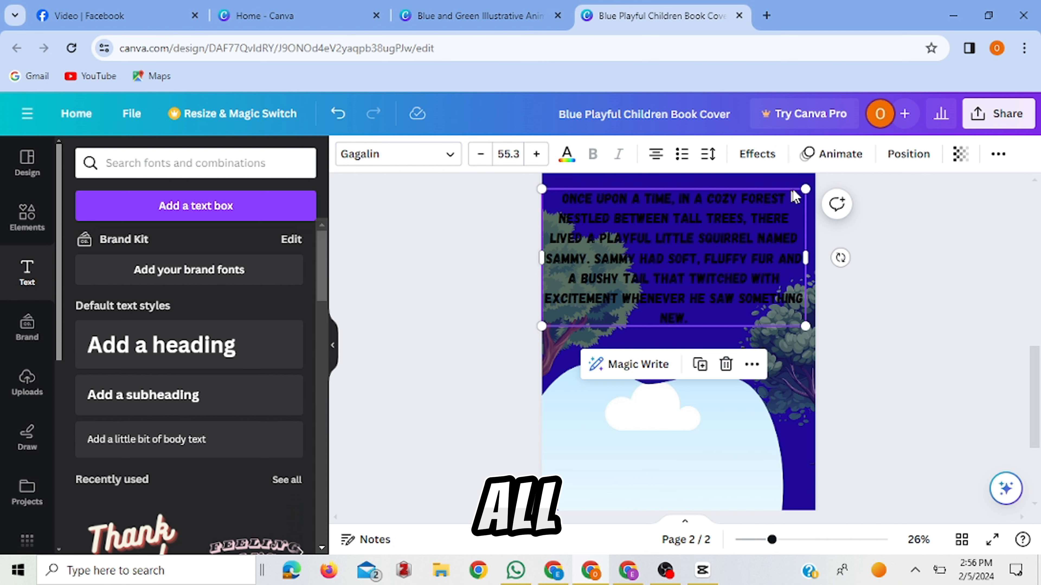
pyautogui.scroll(3, 833, 399)
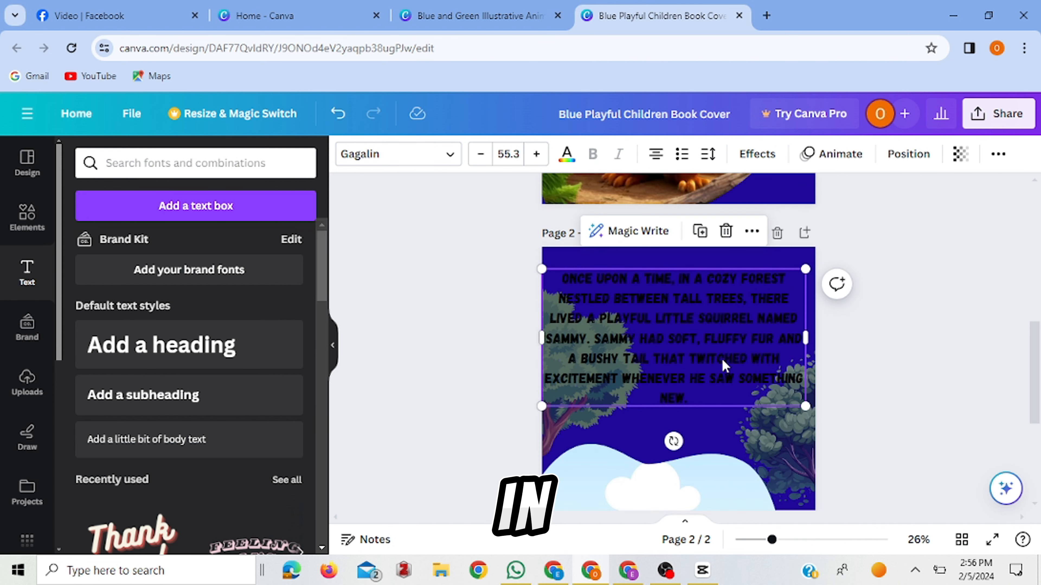
pyautogui.moveTo(723, 365); pyautogui.dragTo(728, 356)
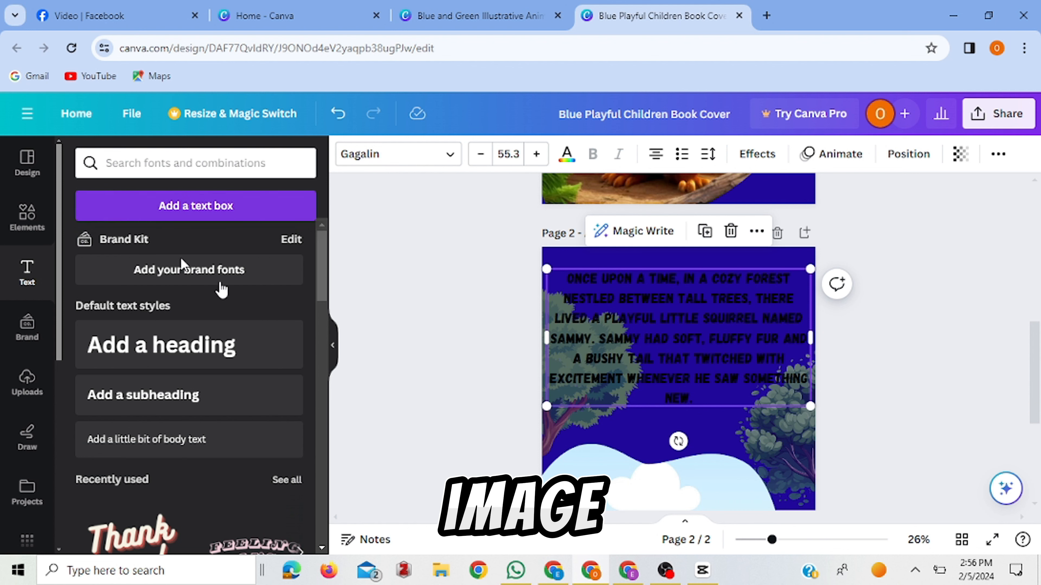
pyautogui.click(428, 305)
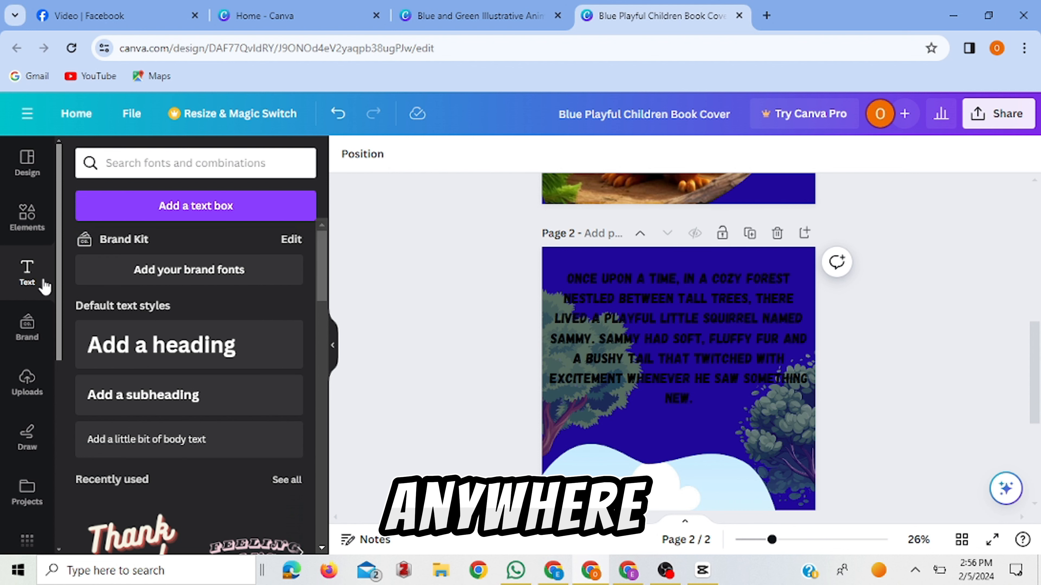
pyautogui.click(19, 234)
pyautogui.moveTo(322, 303); pyautogui.dragTo(323, 332)
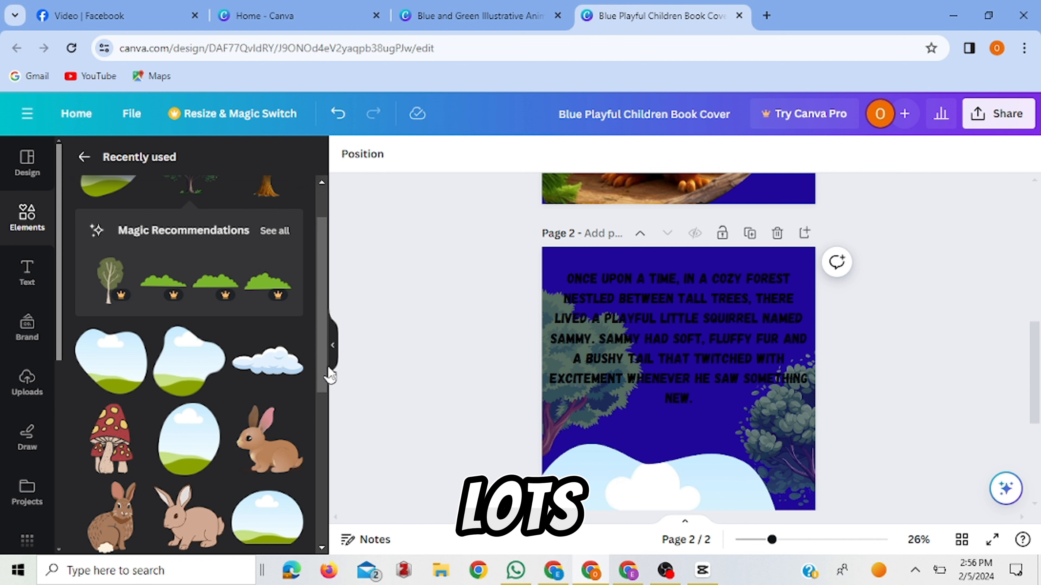
pyautogui.moveTo(328, 371); pyautogui.dragTo(324, 399)
pyautogui.click(79, 157)
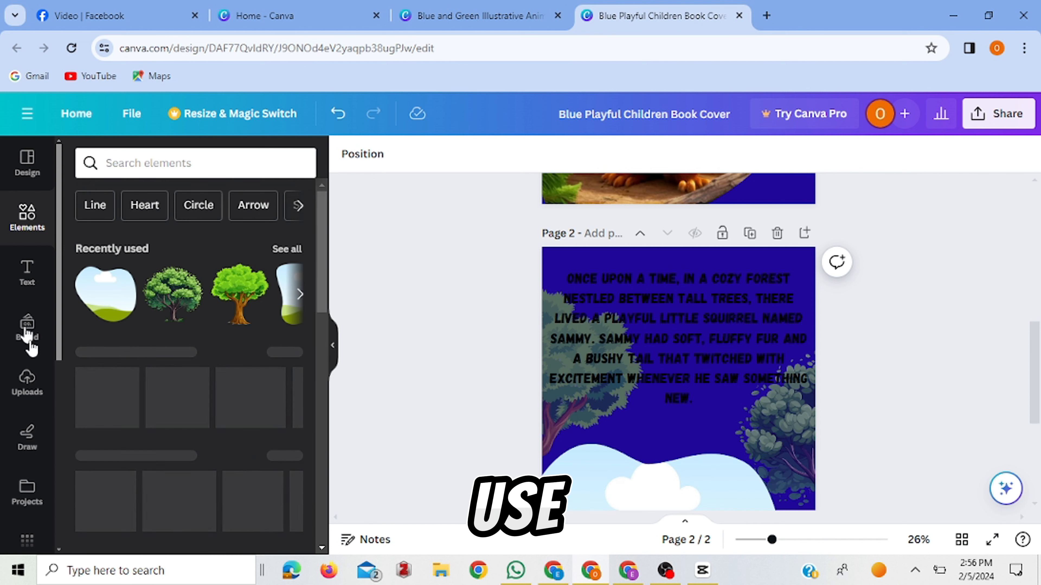
# Place the uploaded forest image of the squirrel with a rabbit inside the blob-shaped frame on page 2.
pyautogui.click(27, 383)
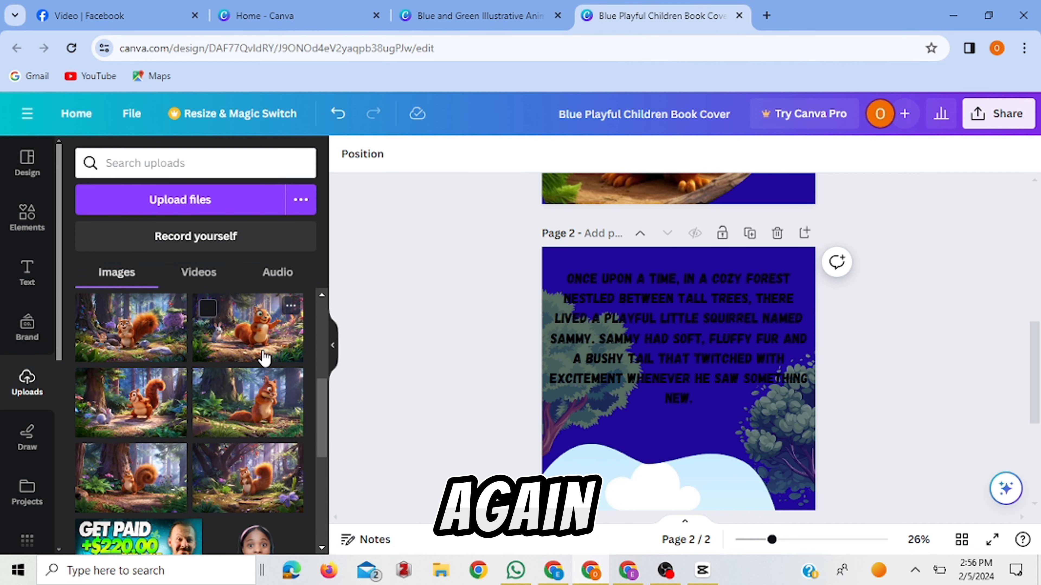
pyautogui.moveTo(1039, 414); pyautogui.dragTo(1038, 445)
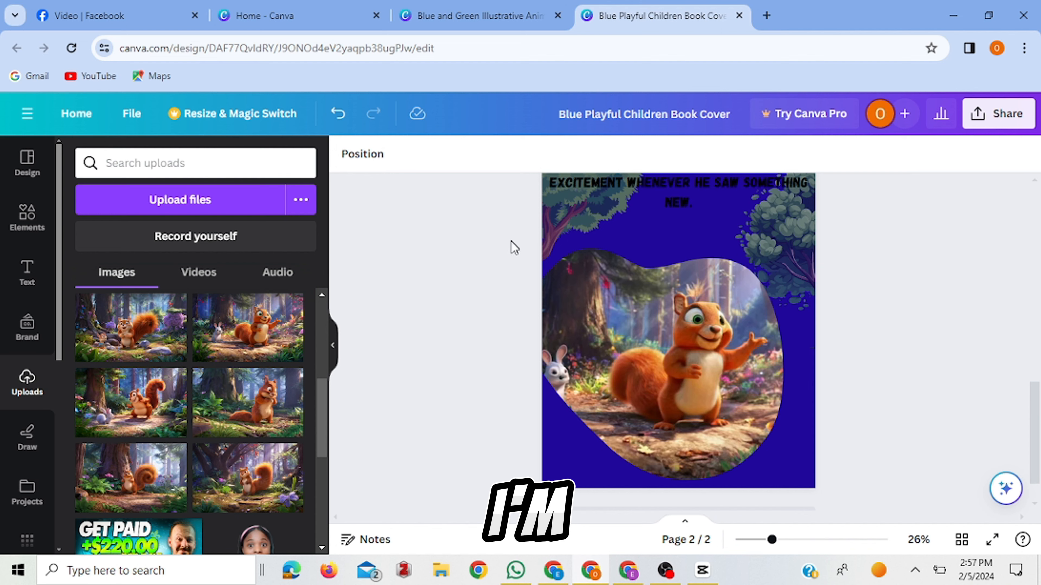
pyautogui.click(595, 287)
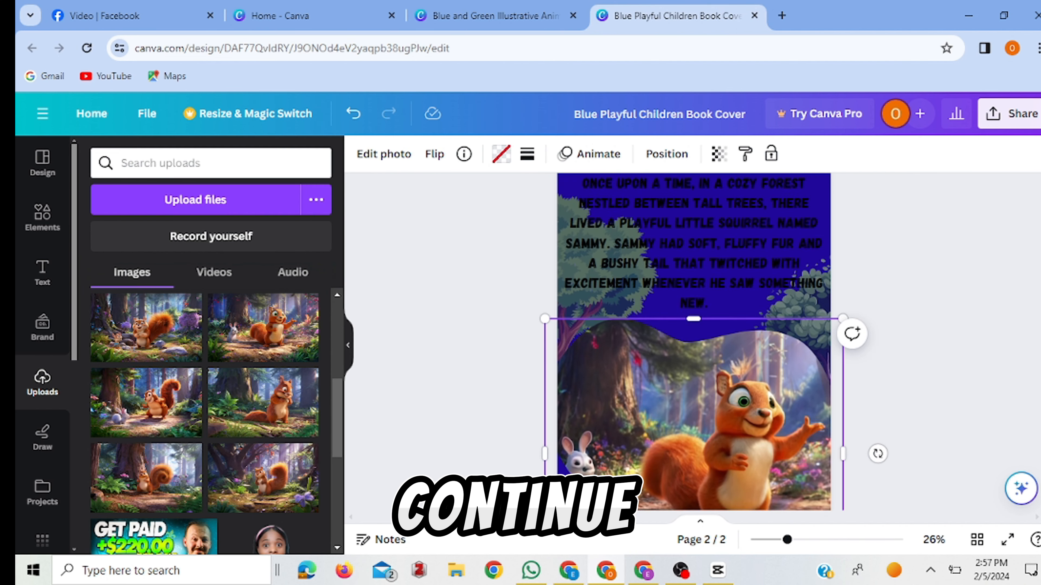
# Change the background of page 2 from dark blue to a solid yellow-green colour.
pyautogui.scroll(-3, 693, 342)
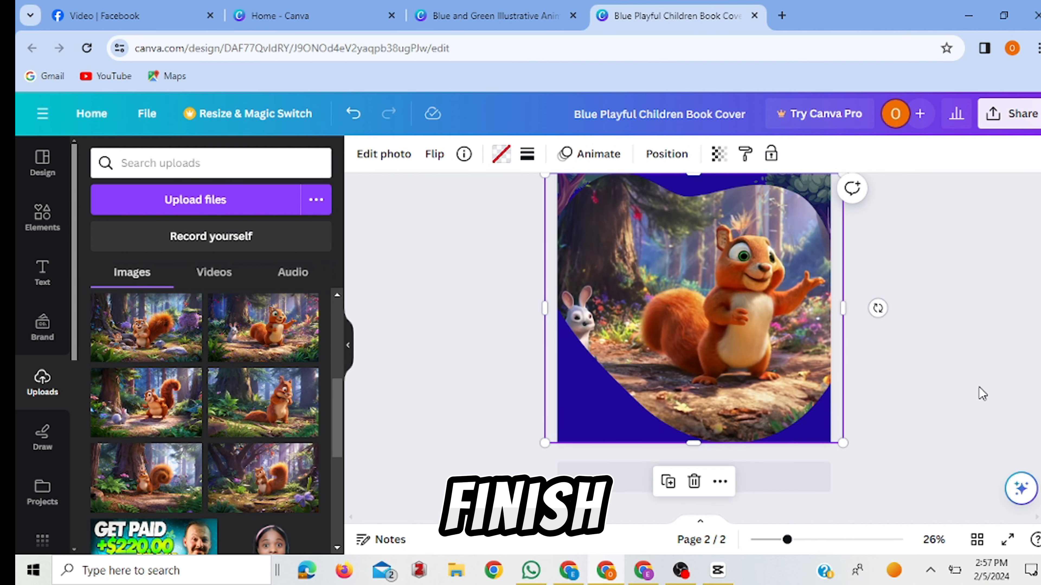
pyautogui.scroll(5, 694, 342)
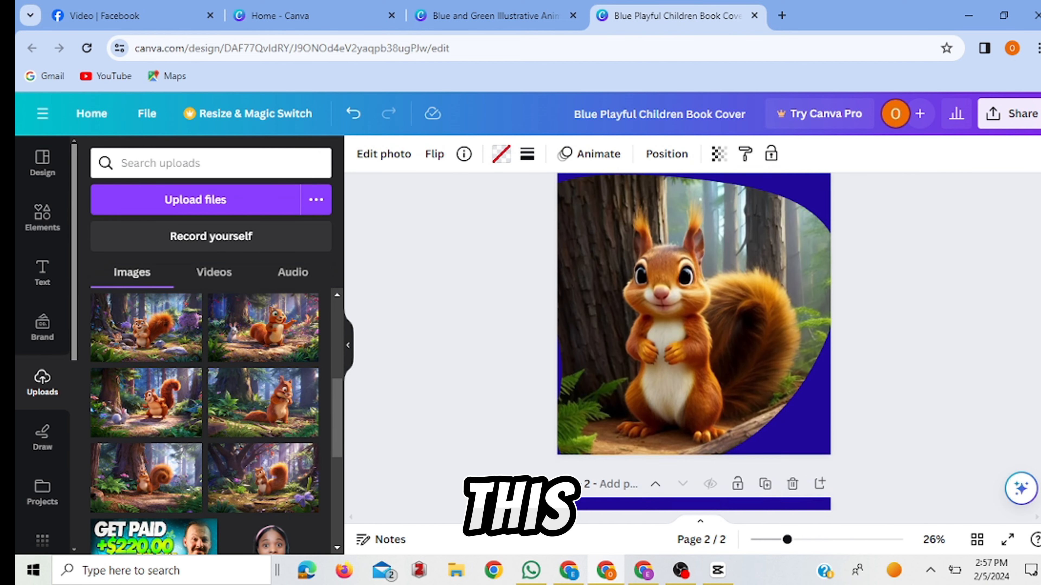
pyautogui.scroll(2, 799, 304)
pyautogui.scroll(-5, 799, 305)
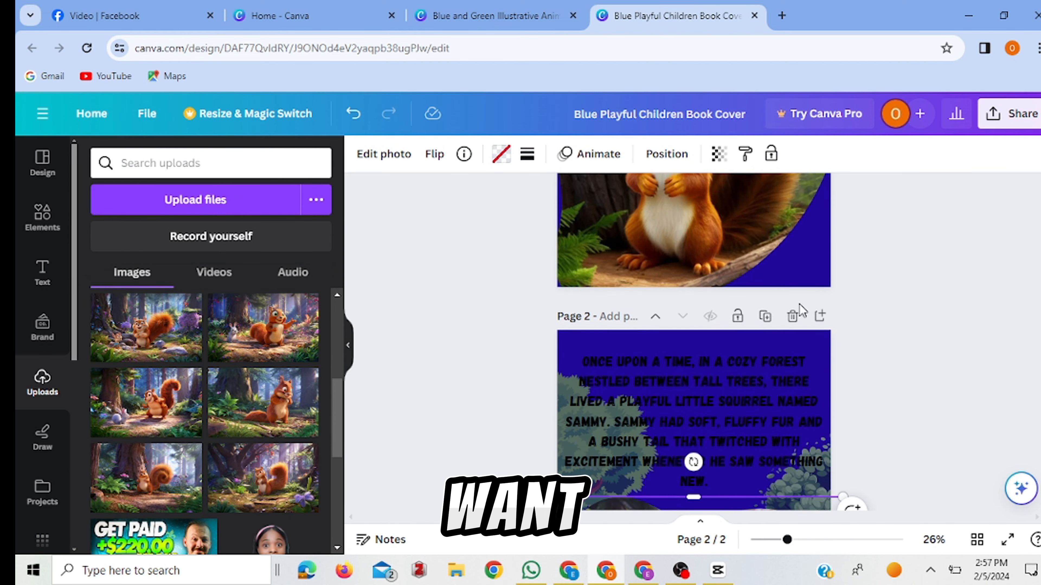
pyautogui.click(797, 347)
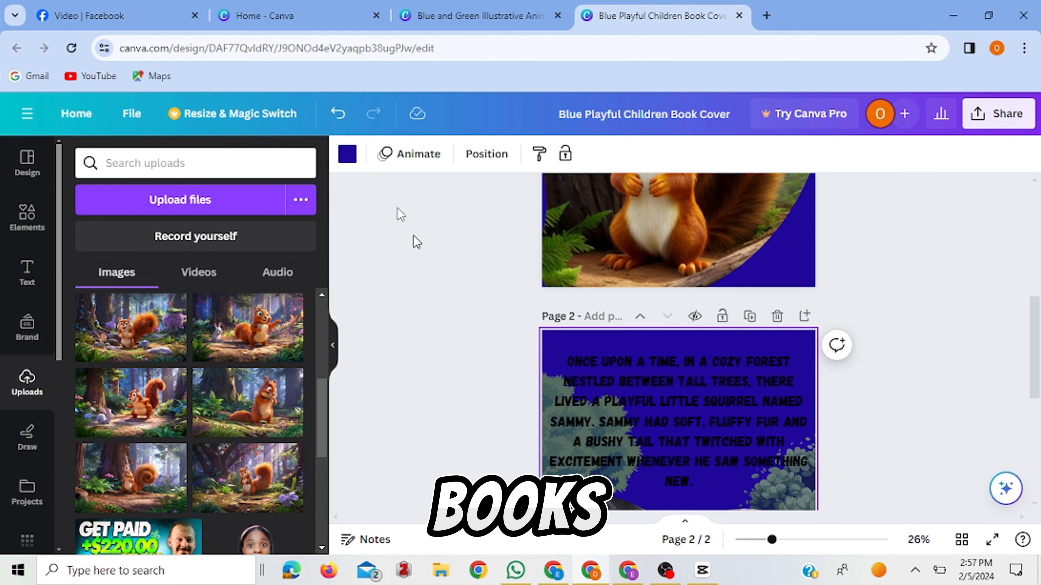
pyautogui.click(347, 155)
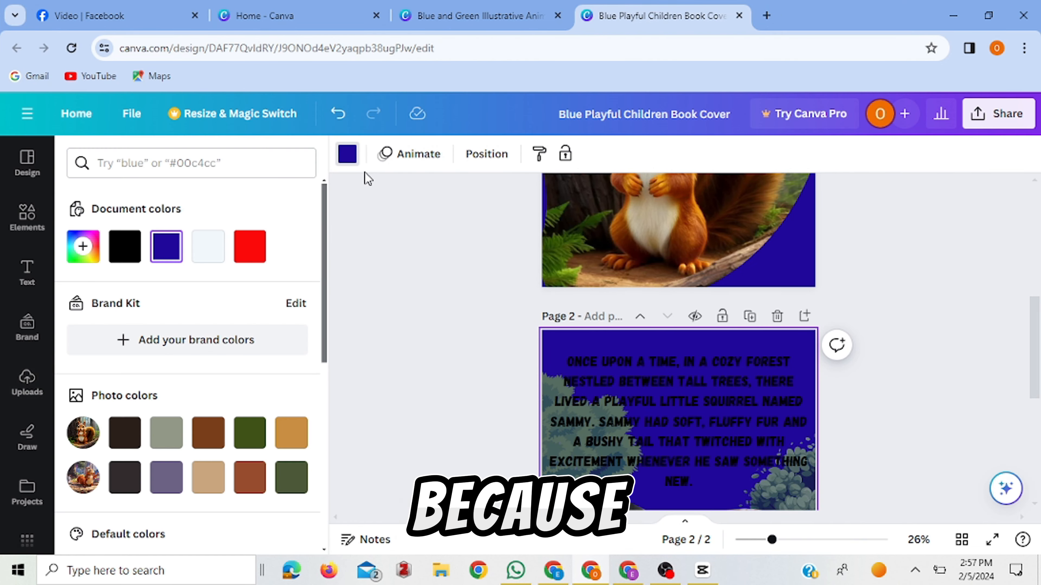
pyautogui.click(84, 262)
pyautogui.click(122, 414)
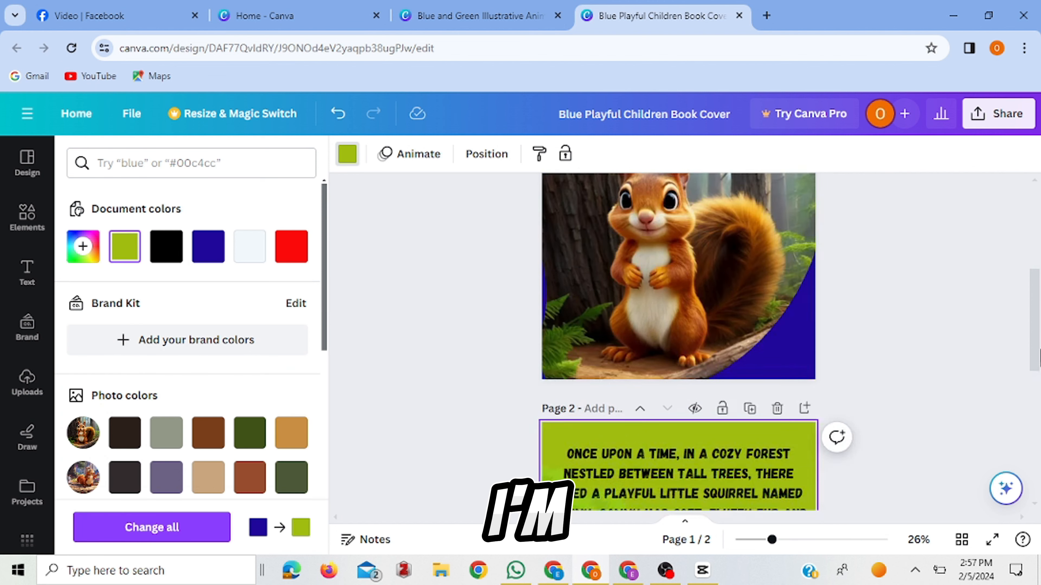
pyautogui.moveTo(1038, 316); pyautogui.dragTo(1038, 444)
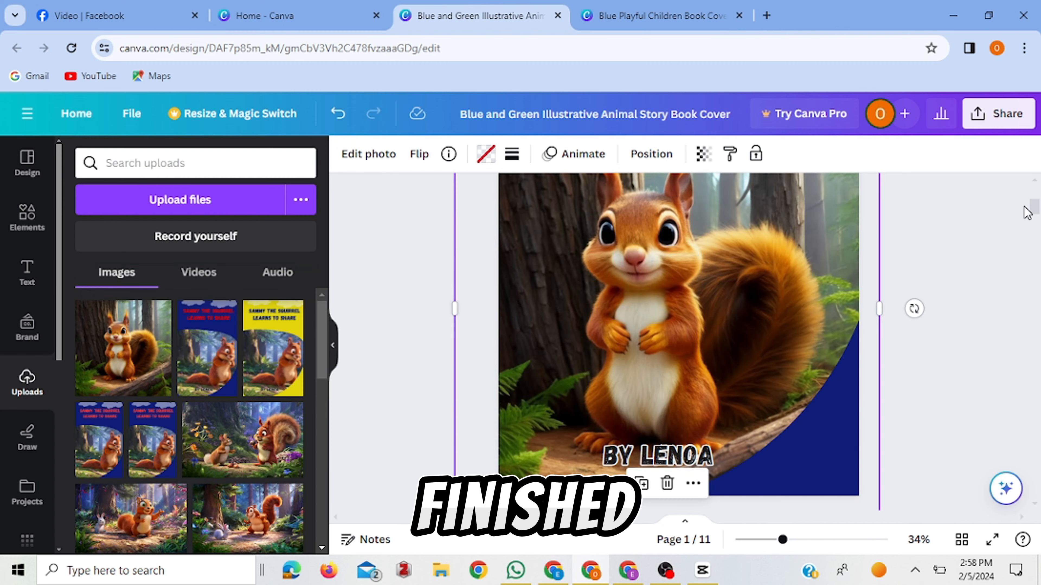
# Switch to the Blue and Green Illustrative Animal Story Book Cover design and review its completed story pages.
pyautogui.moveTo(1026, 212); pyautogui.dragTo(1038, 358)
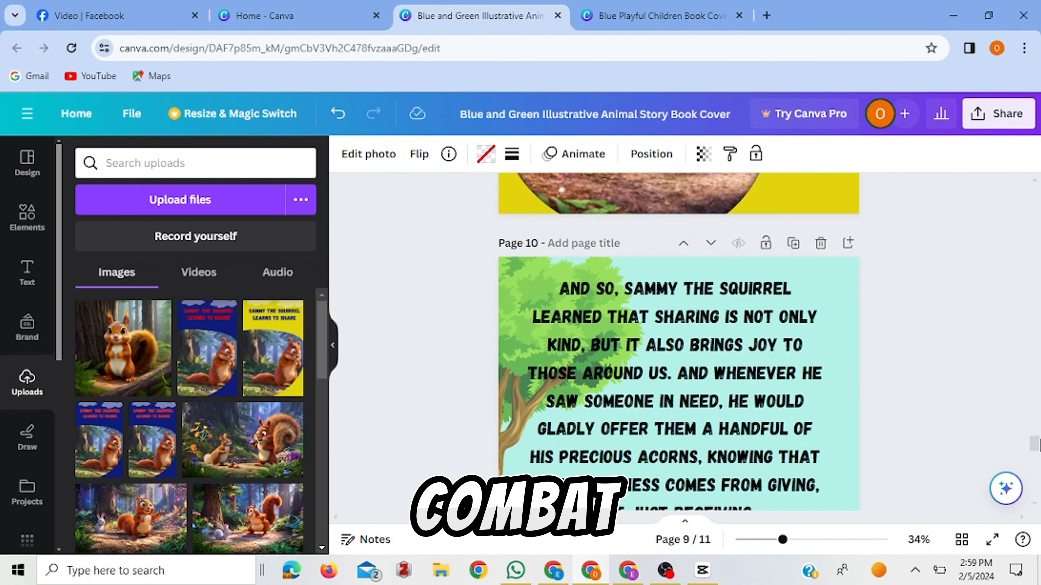
pyautogui.moveTo(1038, 444); pyautogui.dragTo(1038, 463)
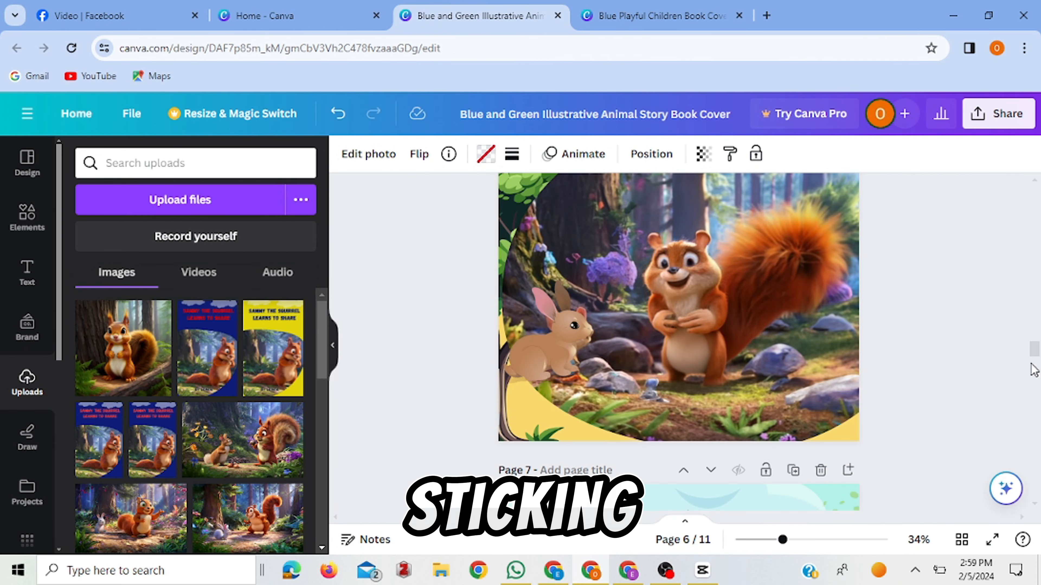
pyautogui.moveTo(1036, 356); pyautogui.dragTo(1007, 294)
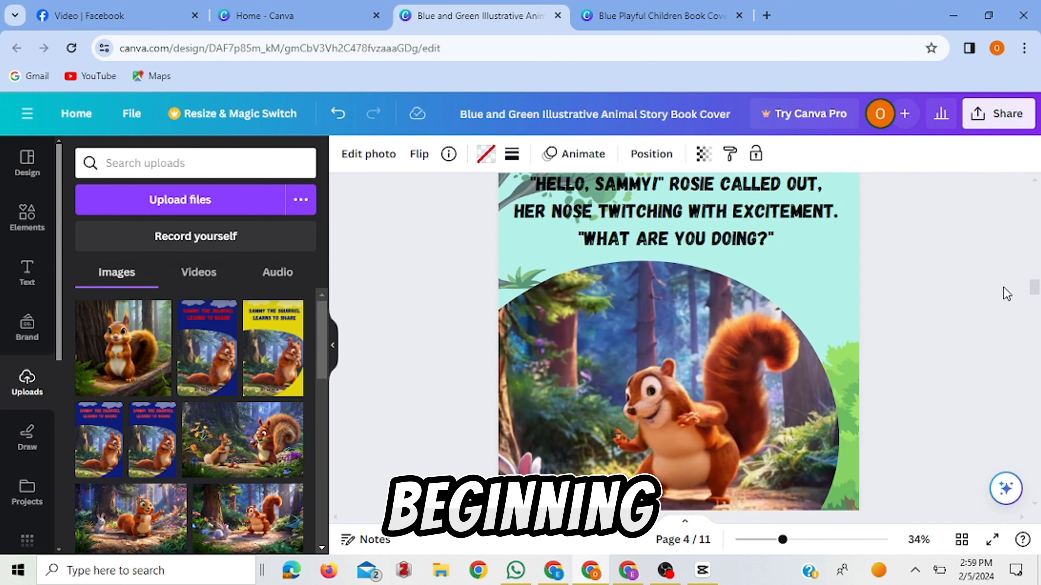
pyautogui.scroll(5, 1006, 291)
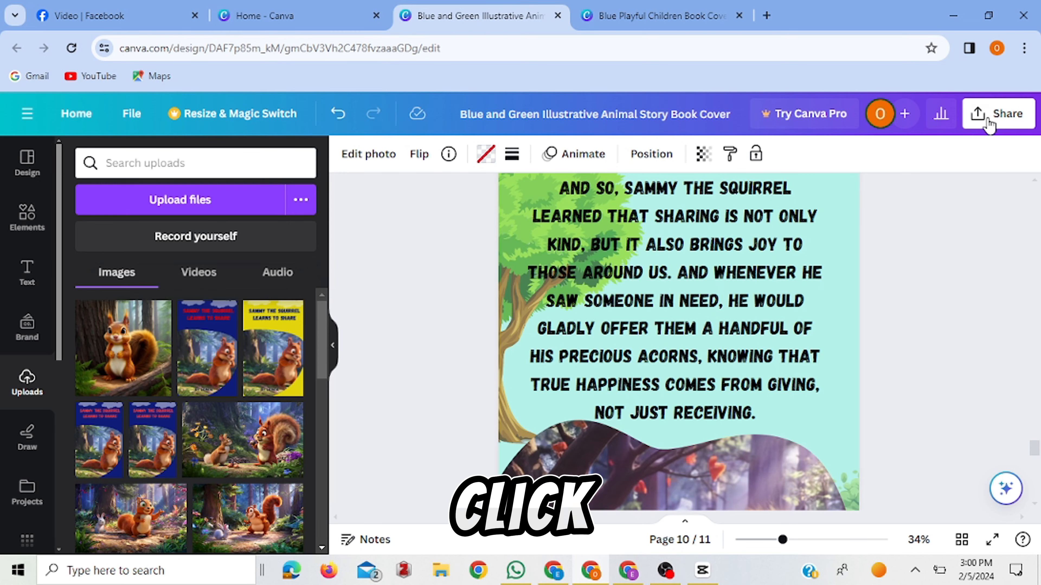
# Open the FlippingBook publishing option from the full list of sharing options for the storybook design.
pyautogui.click(988, 125)
pyautogui.scroll(-2, 1016, 287)
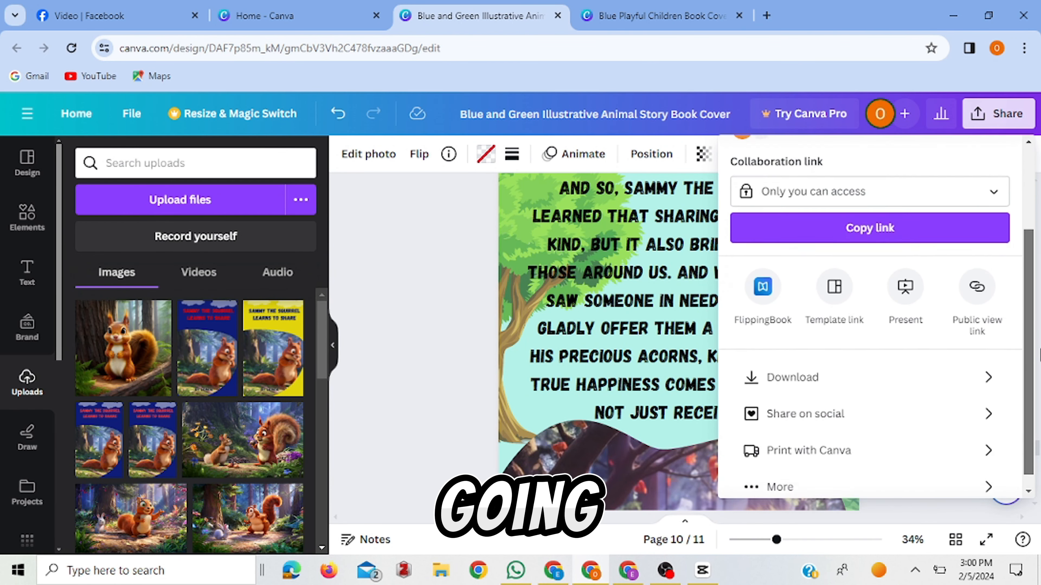
pyautogui.scroll(-1, 1003, 410)
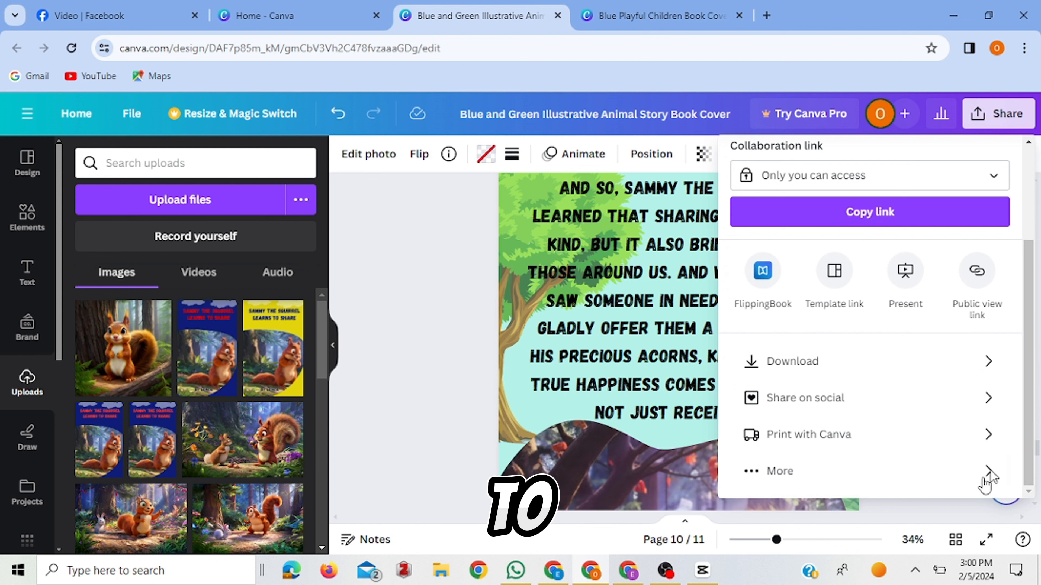
pyautogui.click(763, 471)
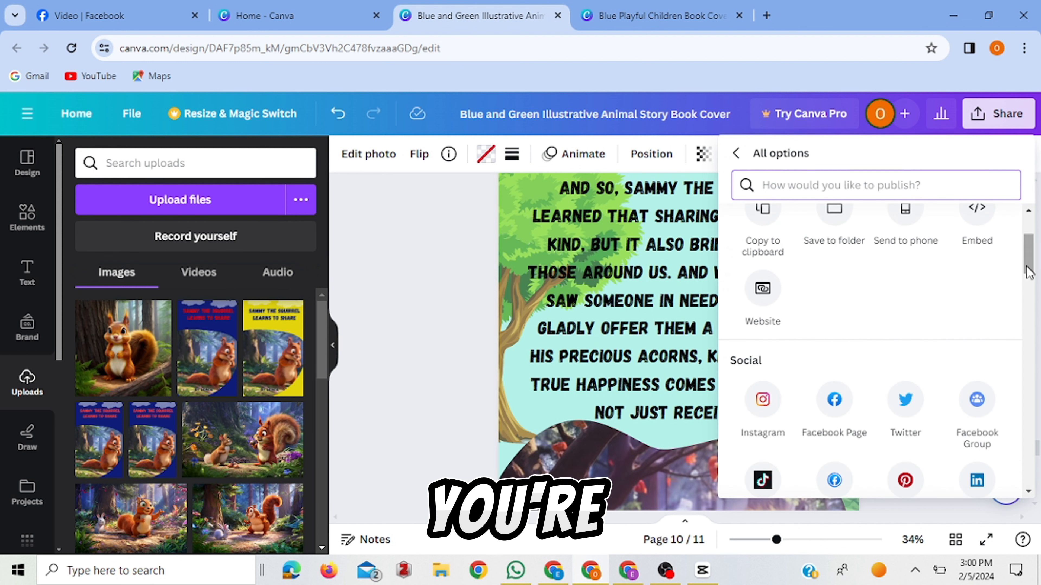
pyautogui.scroll(-1, 1028, 271)
pyautogui.moveTo(1038, 265); pyautogui.dragTo(1039, 385)
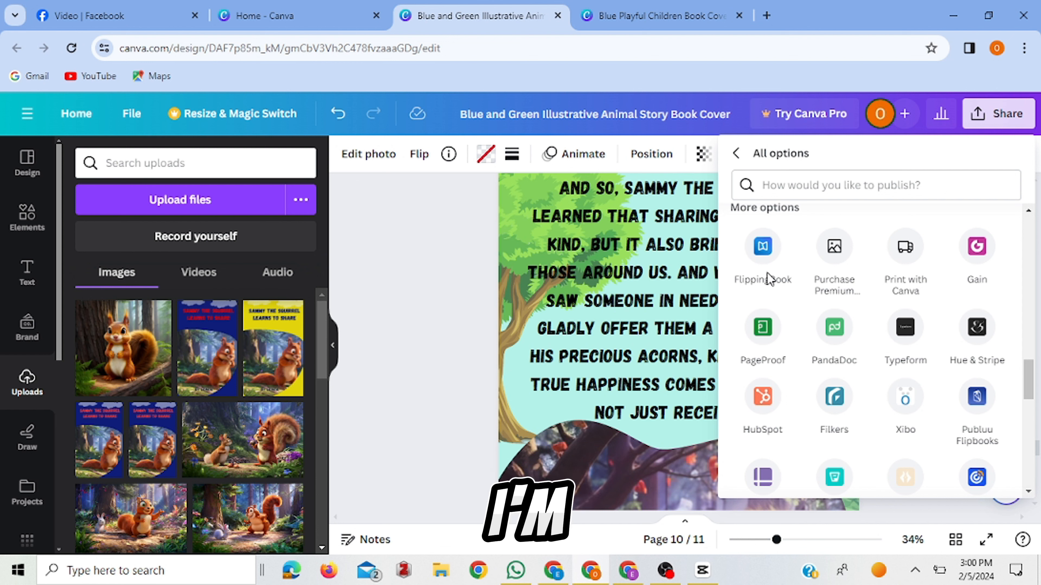
pyautogui.click(763, 248)
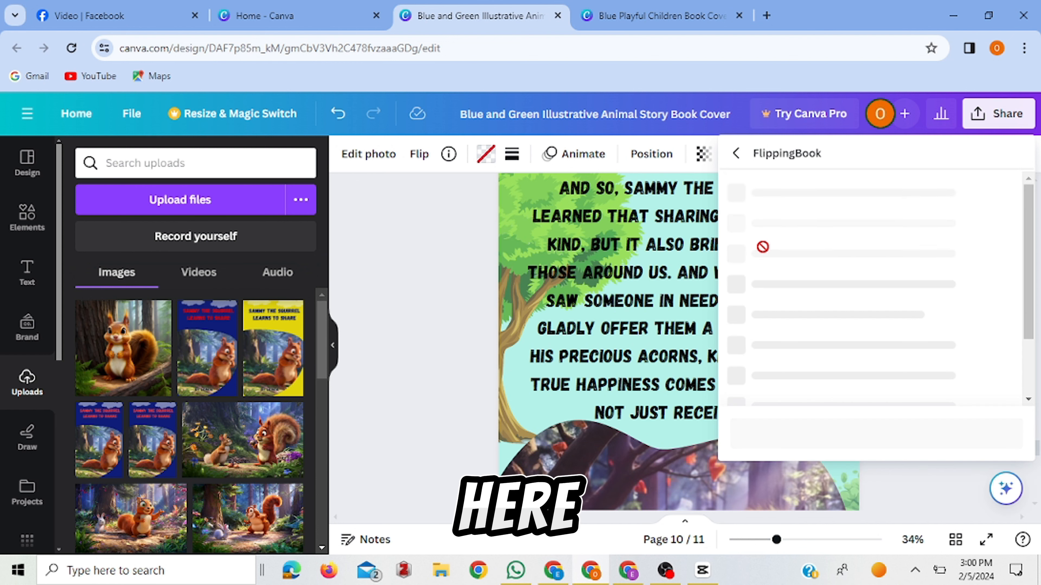
# Include all 11 pages of the storybook and save the design to FlippingBook.
pyautogui.click(800, 235)
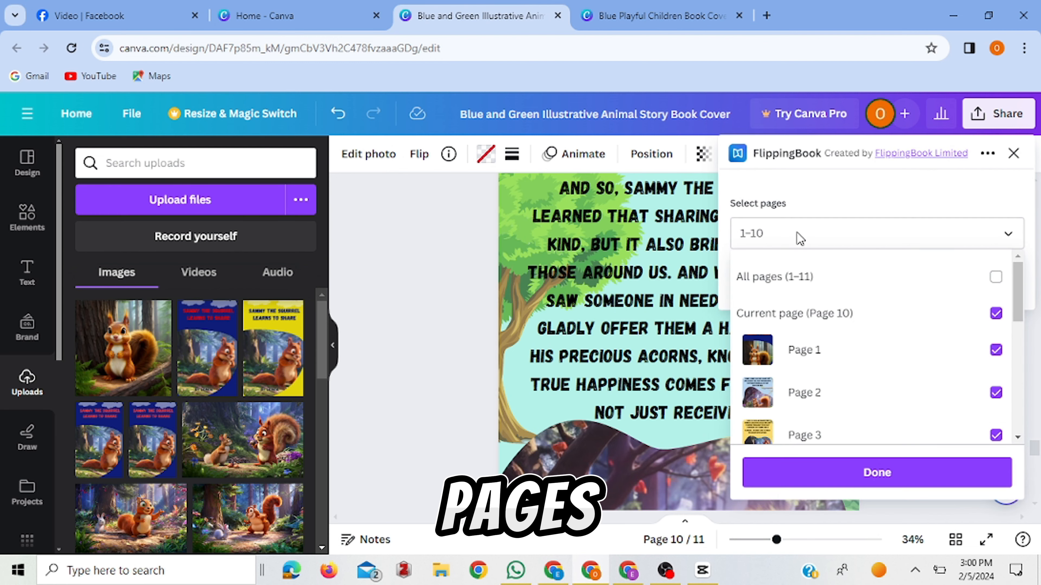
pyautogui.click(996, 277)
pyautogui.click(879, 476)
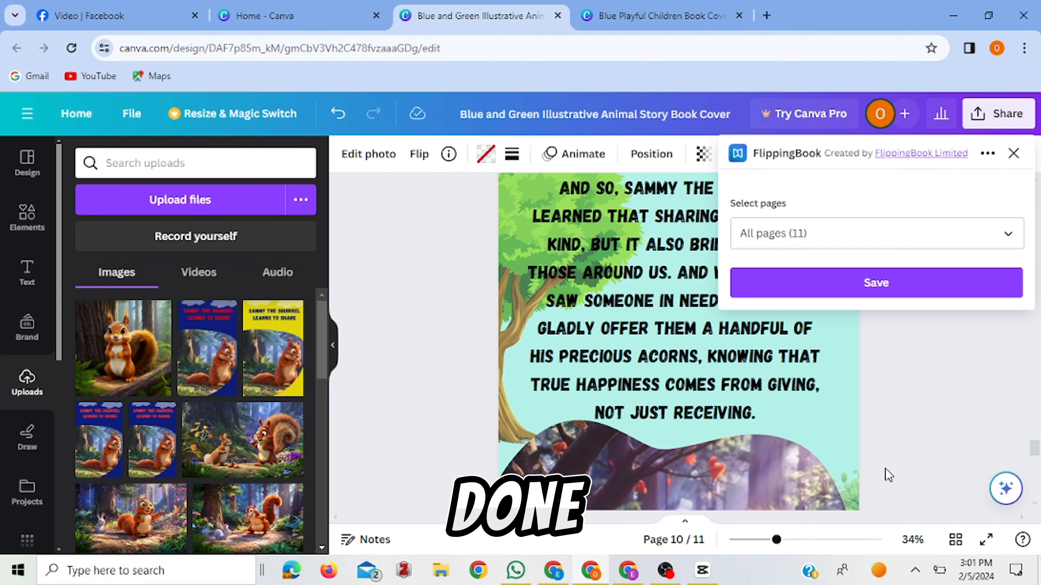
pyautogui.click(877, 283)
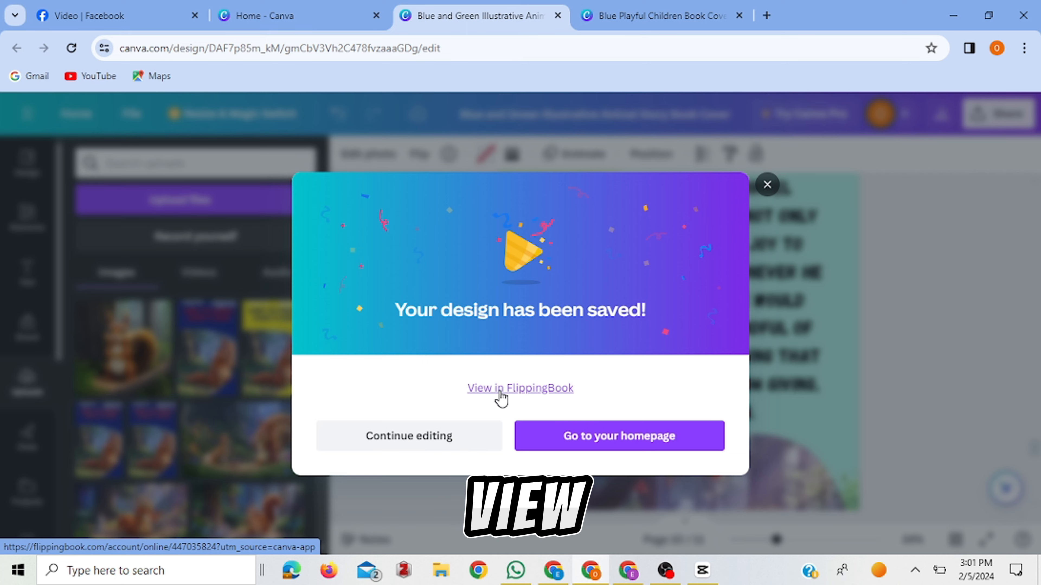
# View the saved storybook in FlippingBook at full screen and page forward from the cover to pages 10-11.
pyautogui.click(500, 396)
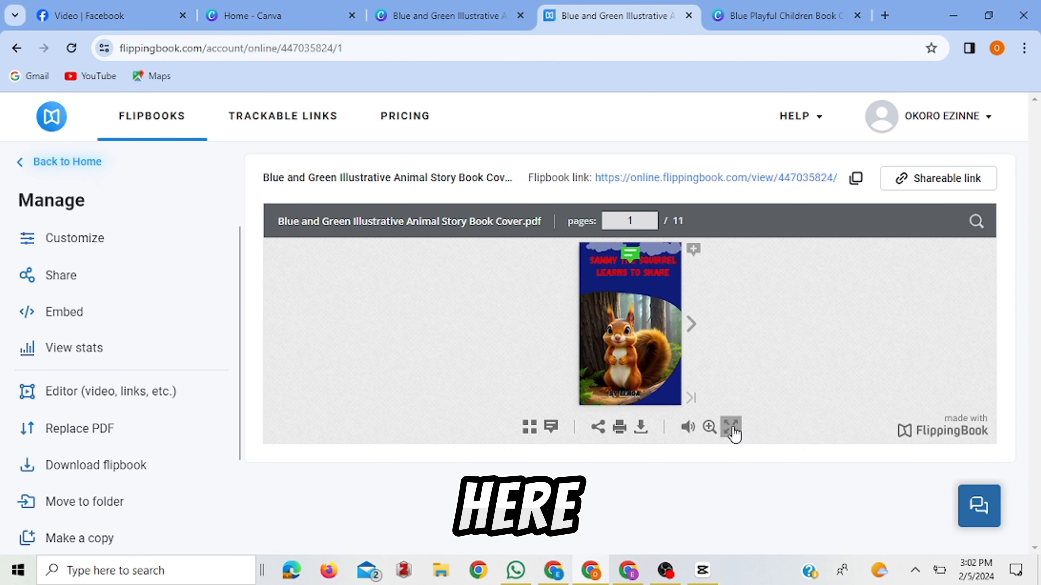
pyautogui.click(731, 427)
pyautogui.click(681, 293)
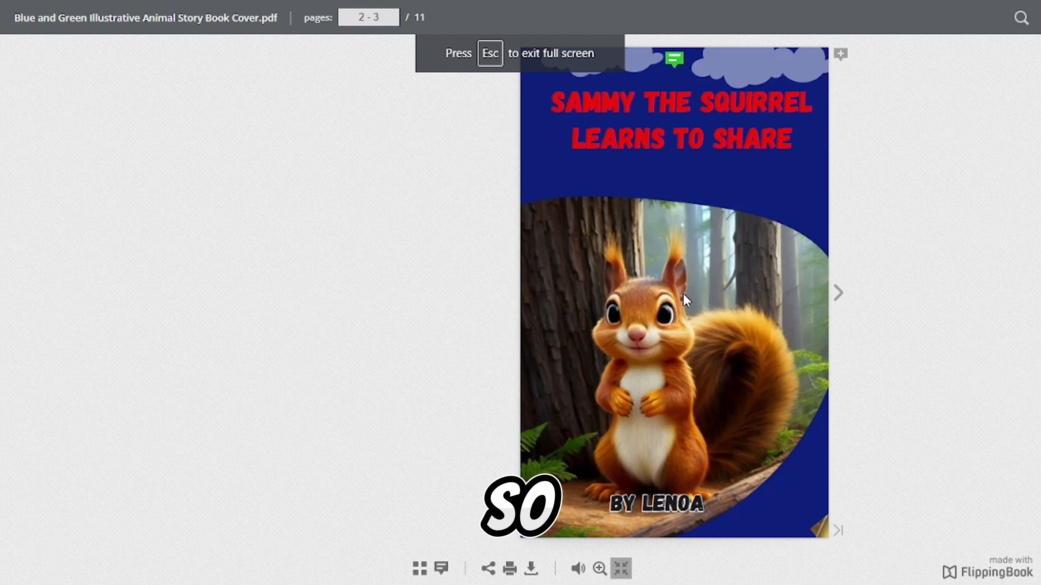
pyautogui.click(845, 304)
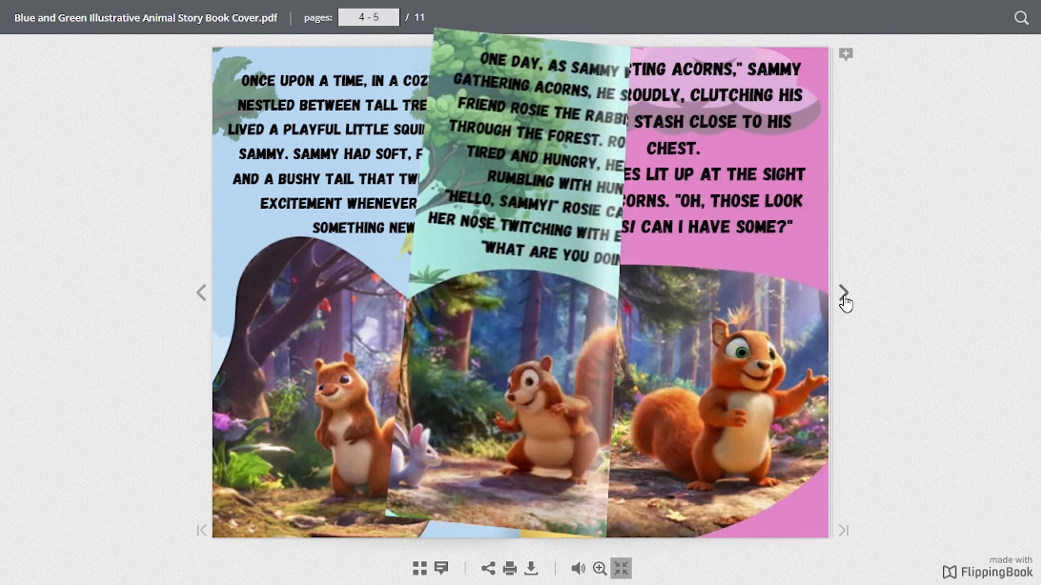
pyautogui.click(845, 304)
pyautogui.click(844, 304)
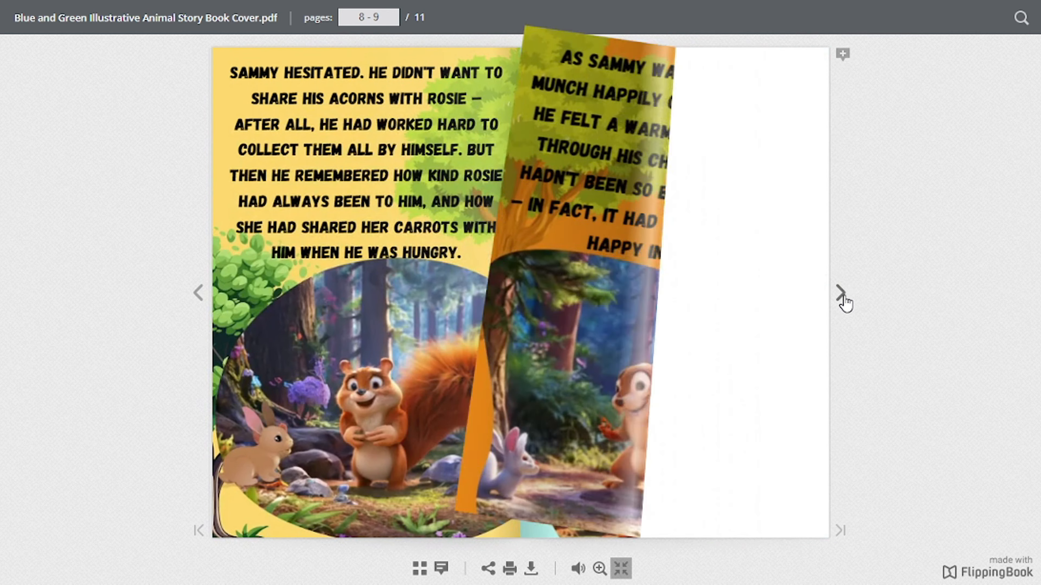
pyautogui.click(843, 299)
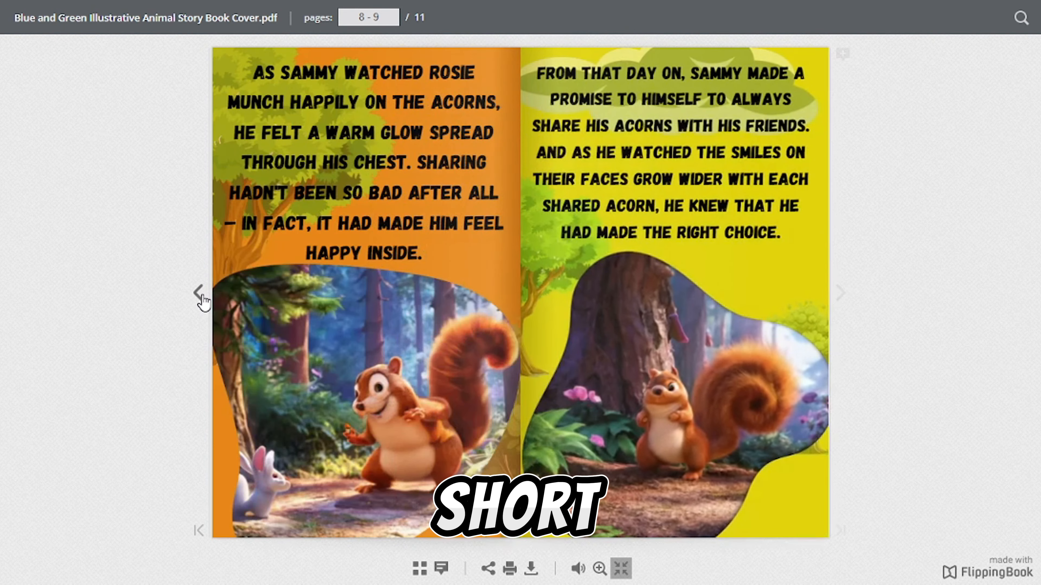
# Page back through the flipbook from the last spread to the front cover.
pyautogui.click(202, 298)
pyautogui.click(202, 298)
pyautogui.click(203, 299)
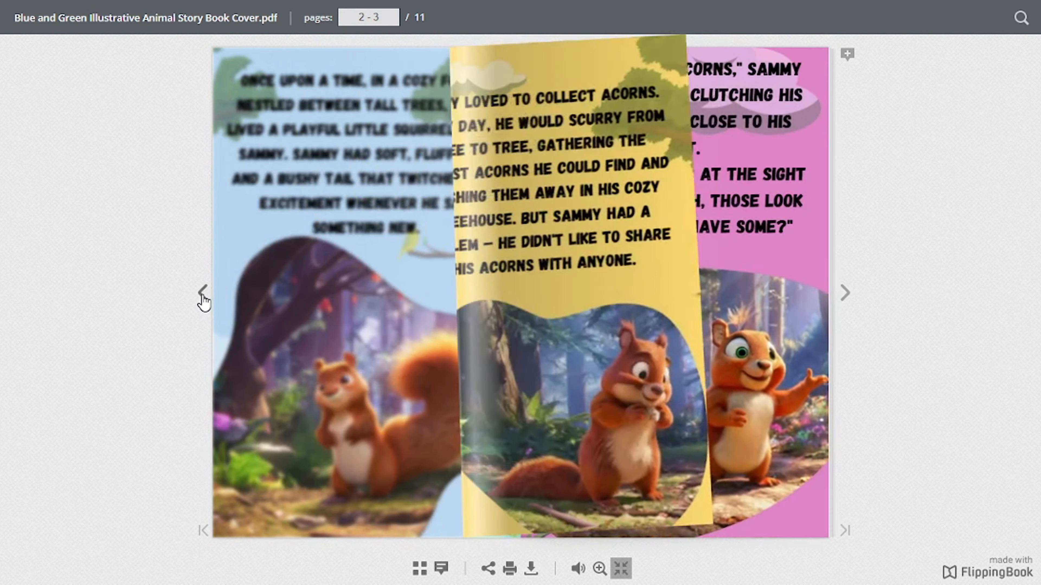
pyautogui.click(203, 299)
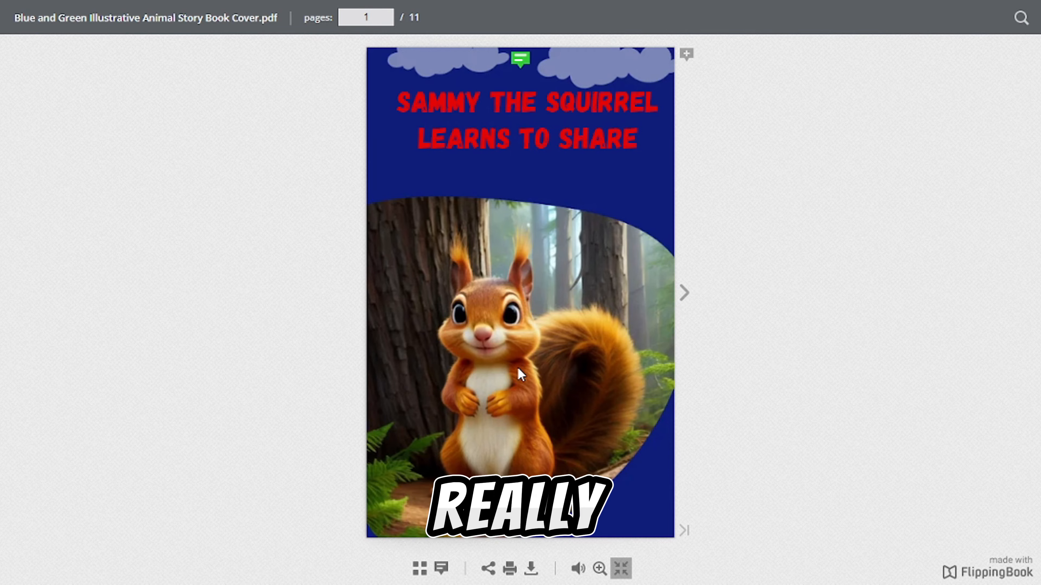